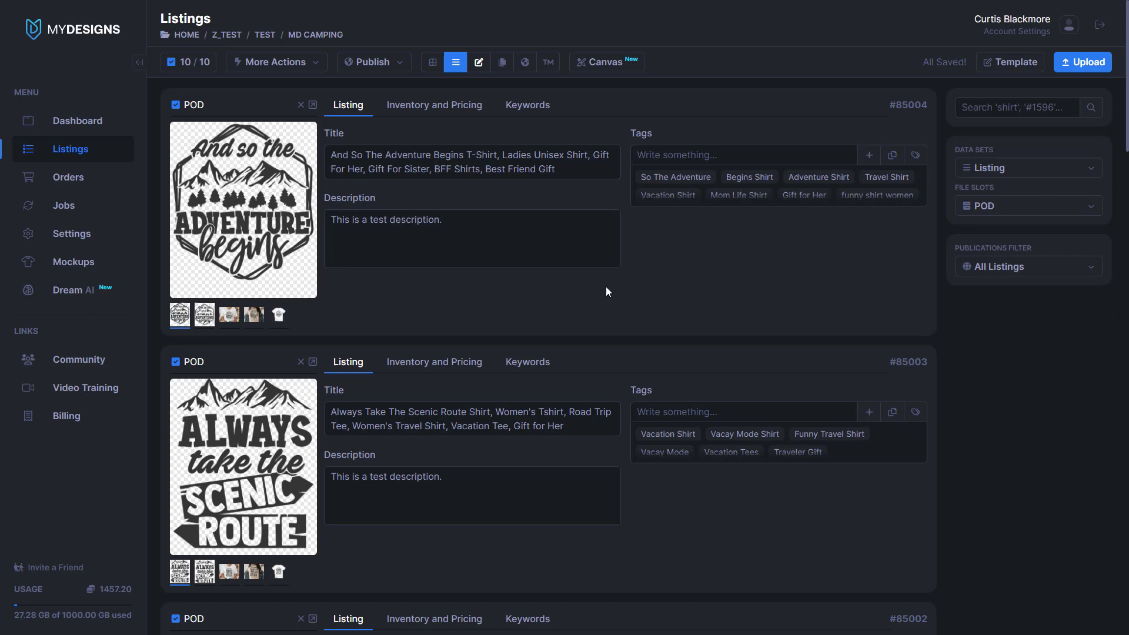
Select all ten listings in the MD Camping folder.
click(196, 63)
click(191, 121)
scroll(273, 205, down, 13)
scroll(273, 206, down, 15)
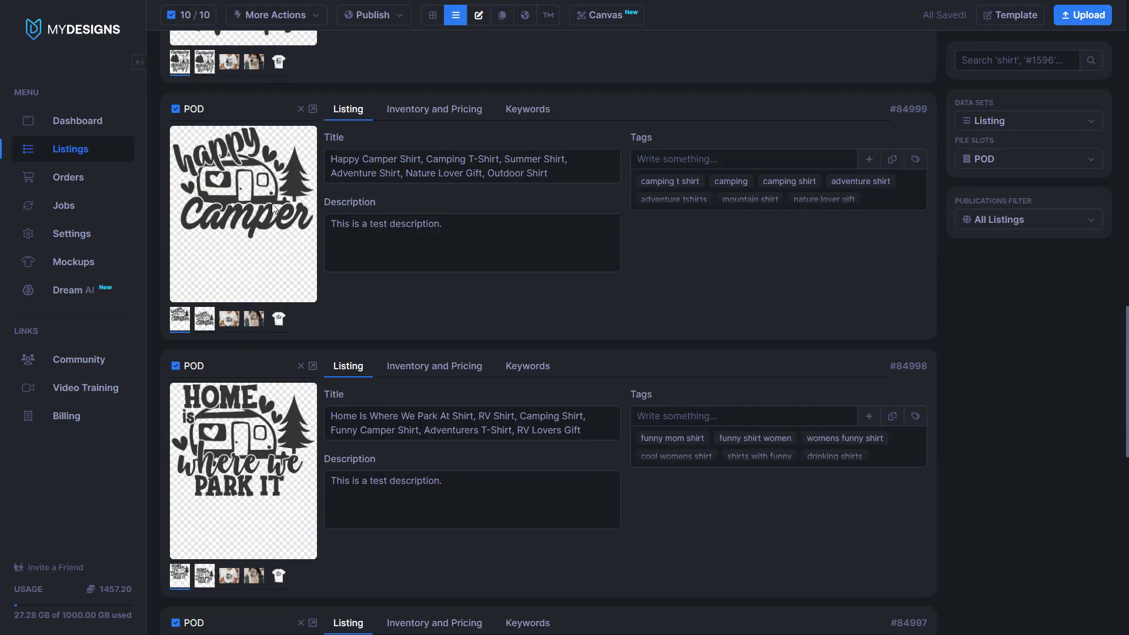
scroll(262, 202, up, 17)
scroll(261, 202, up, 10)
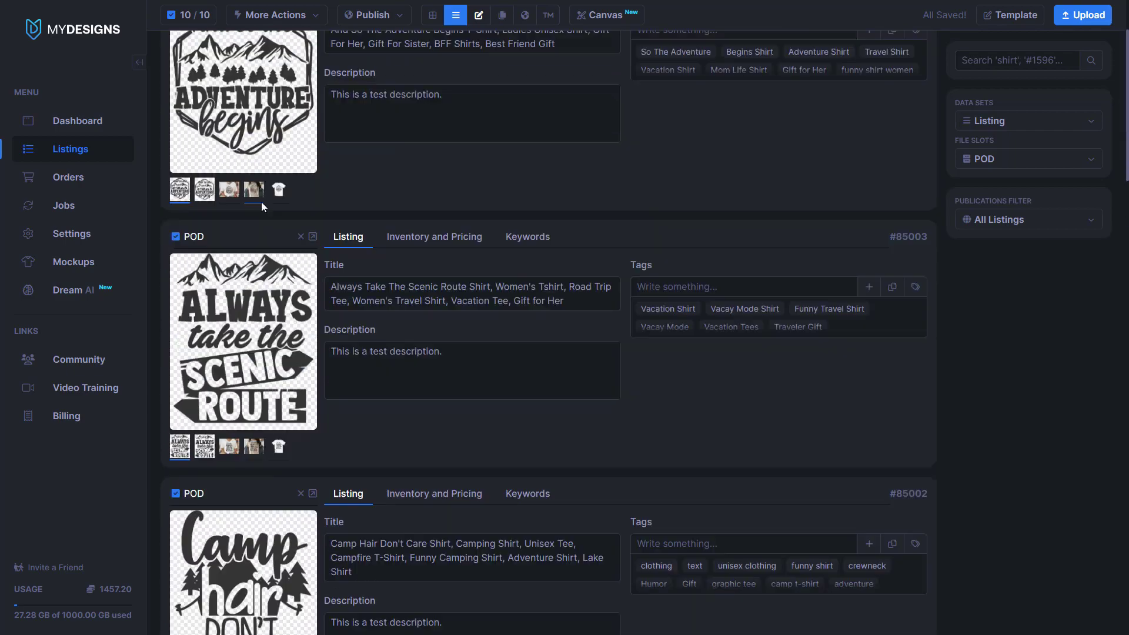
Preview listing #85004's Mockups 1, 2 and 3, ending on the plain white tee.
click(229, 315)
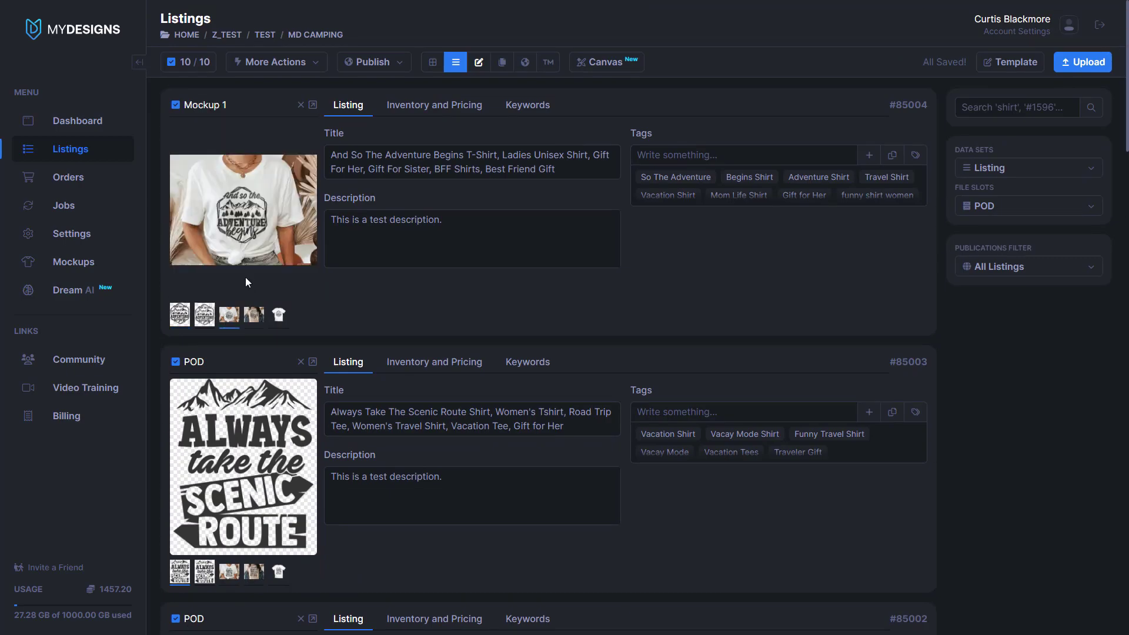
click(254, 314)
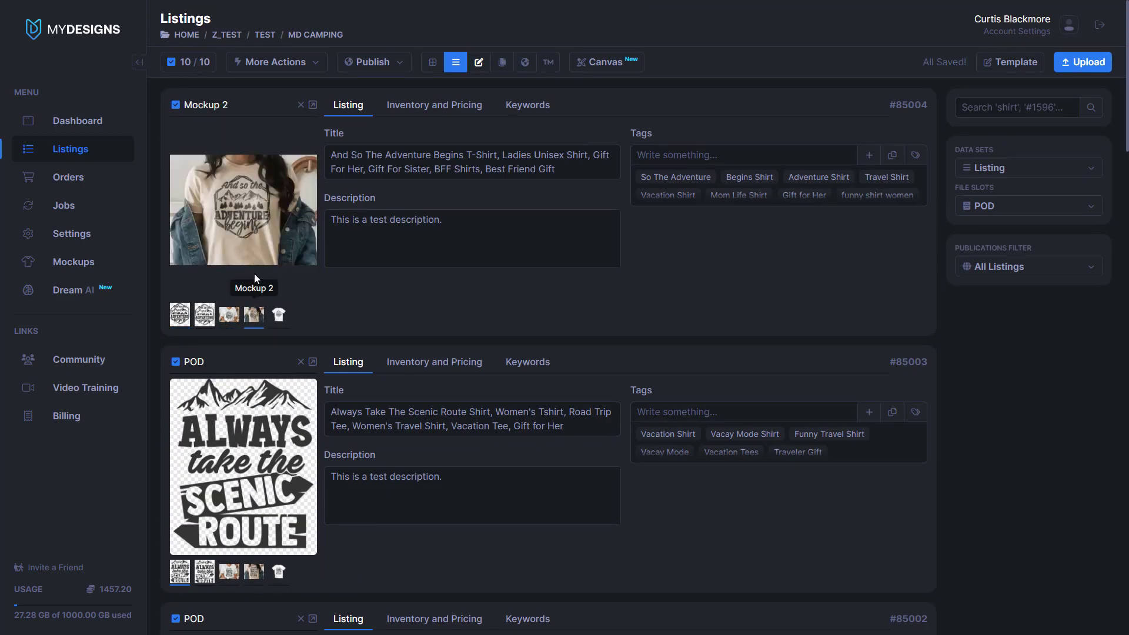
click(279, 316)
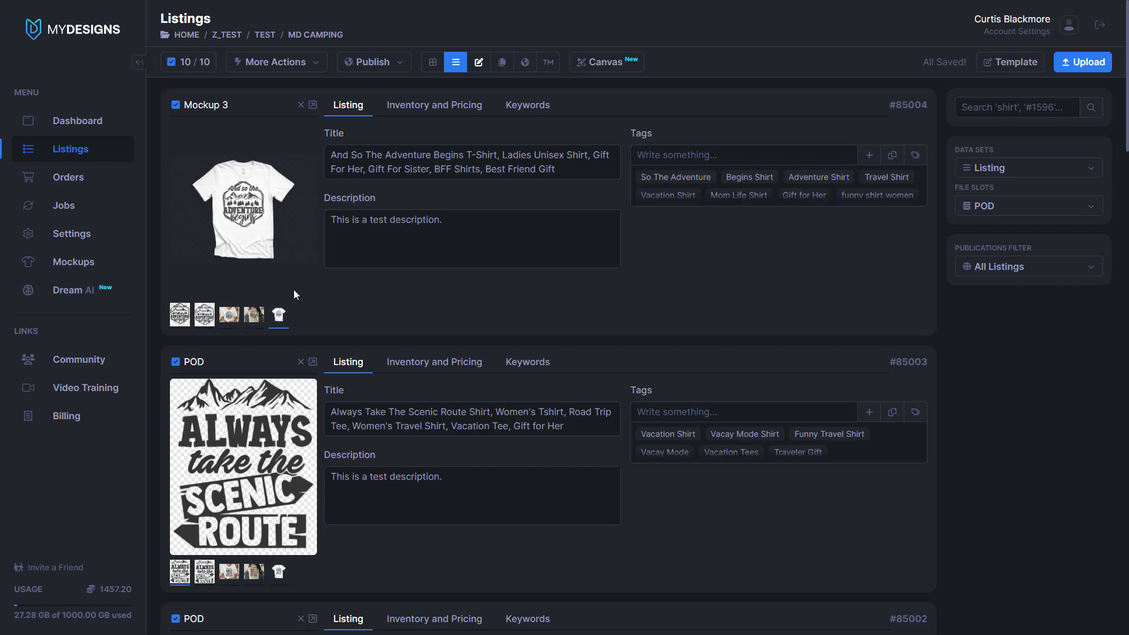
Open the Adventure Begins POD design in the Canvas editor, test its opacity, and bring up the upload picker.
click(179, 317)
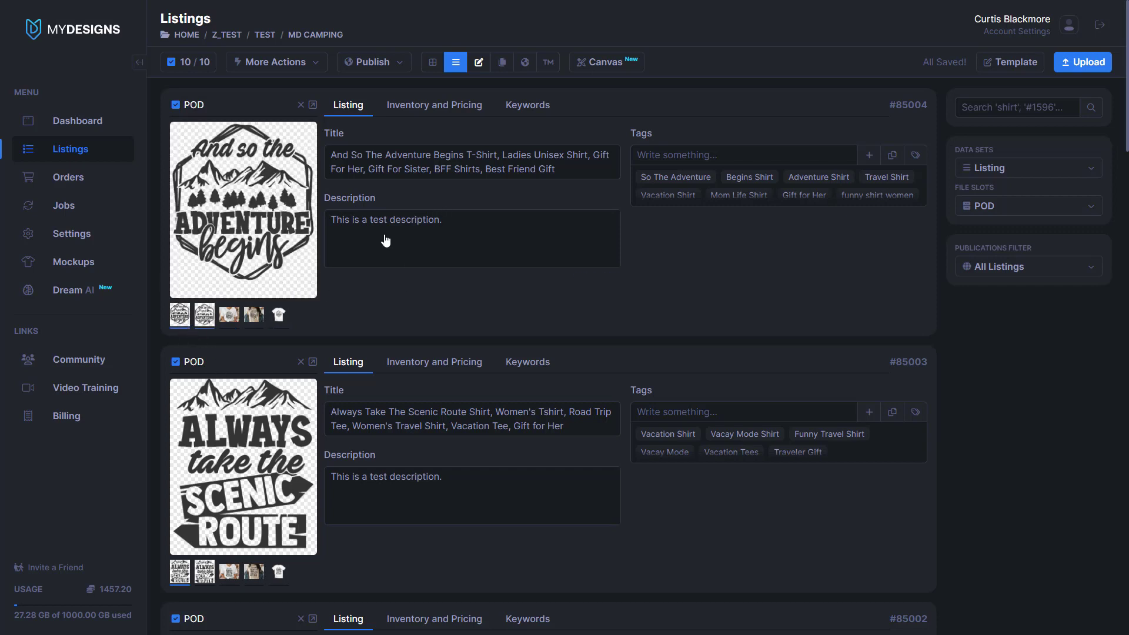
click(612, 70)
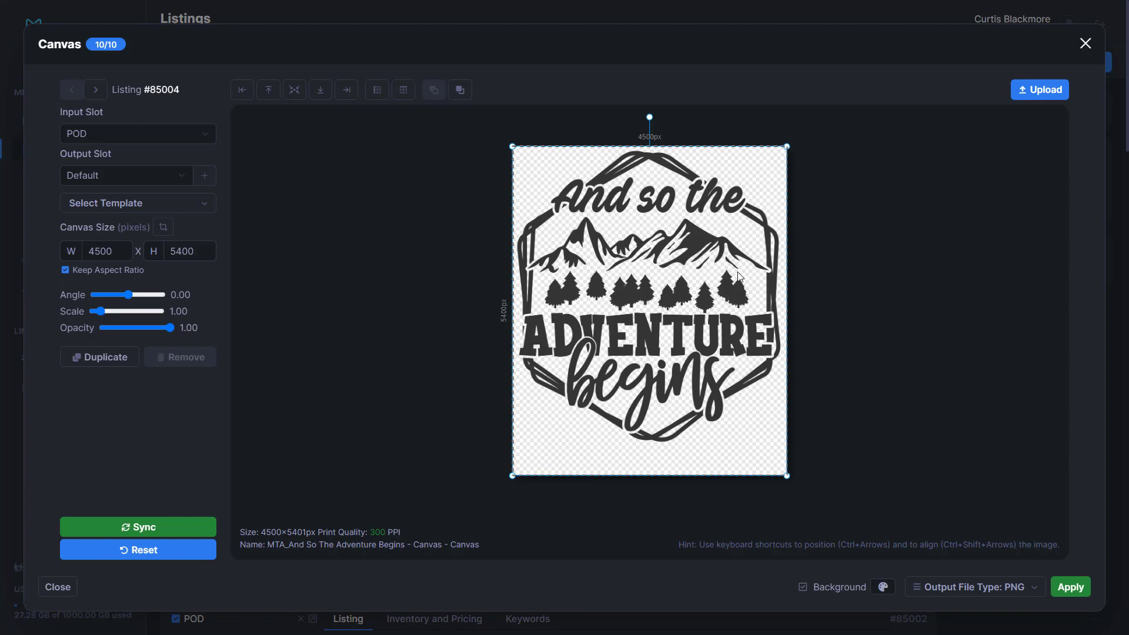
click(844, 227)
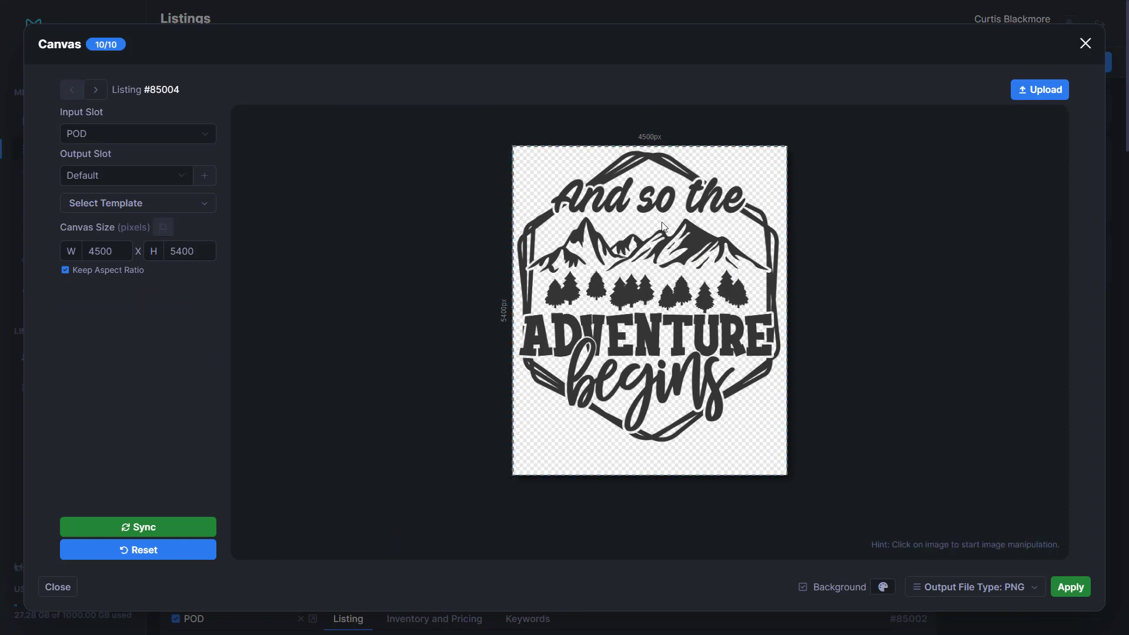
click(663, 227)
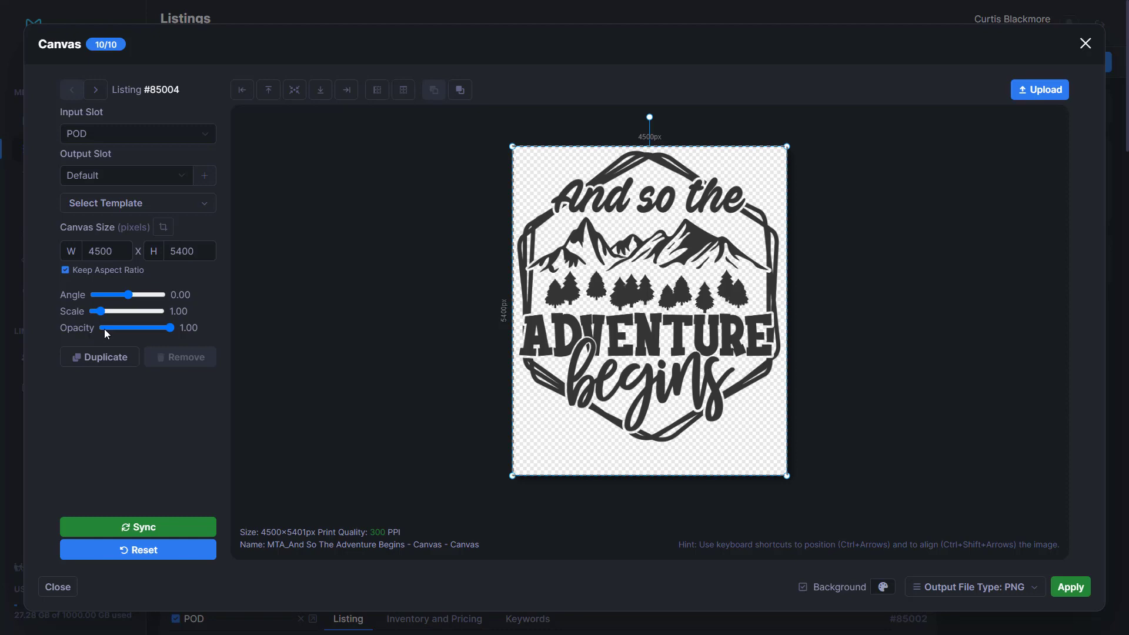
mouse_move(170, 327)
mouse_down()
mouse_move(107, 326)
mouse_move(172, 327)
mouse_up()
click(1035, 93)
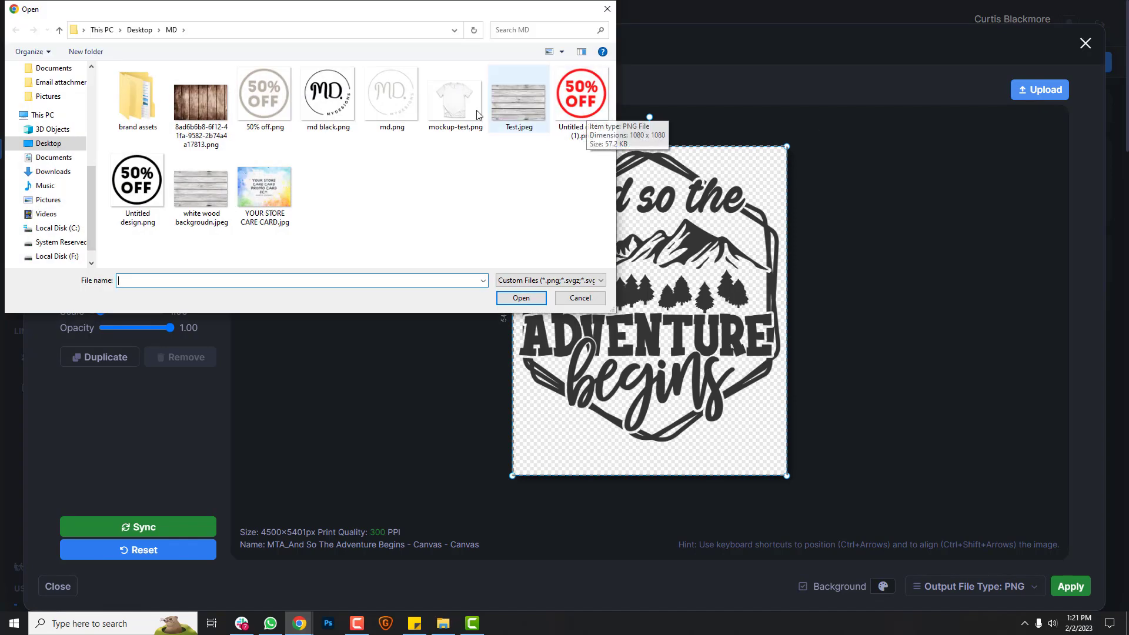
Load listing #85004's Mockup 3 white tee onto the canvas and fit the canvas to 2000 × 1500.
click(607, 9)
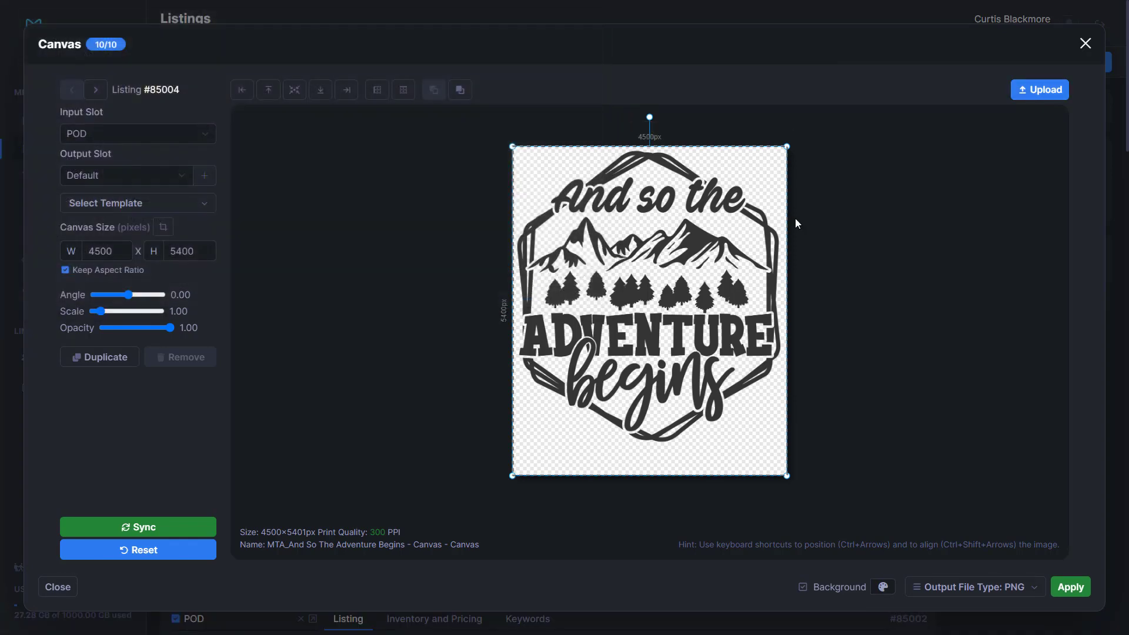
click(262, 172)
click(171, 141)
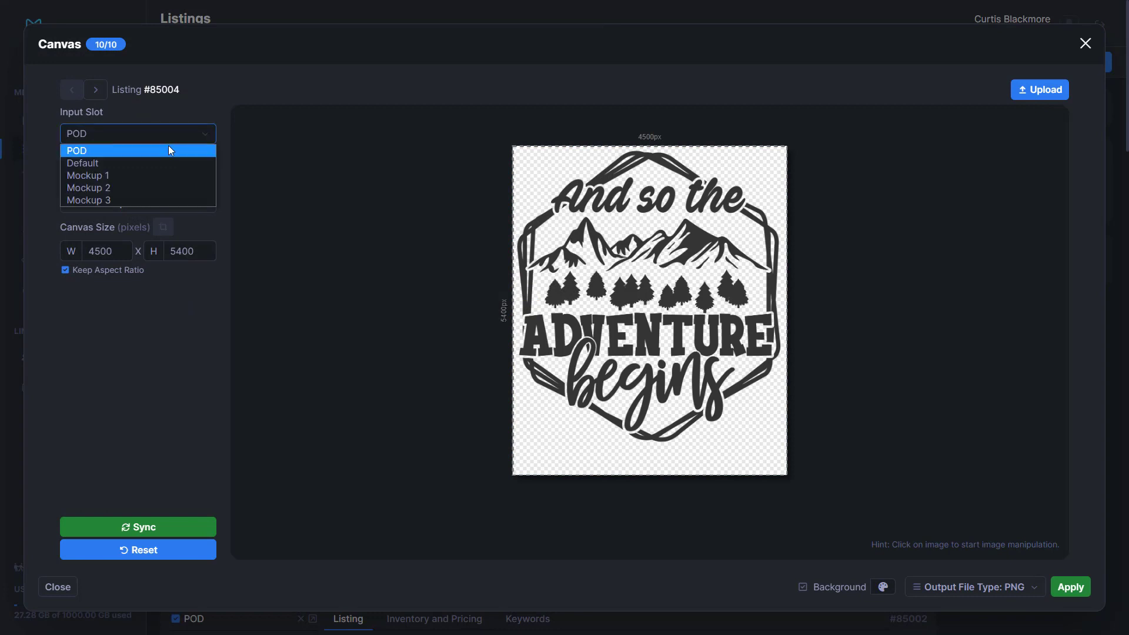
click(150, 200)
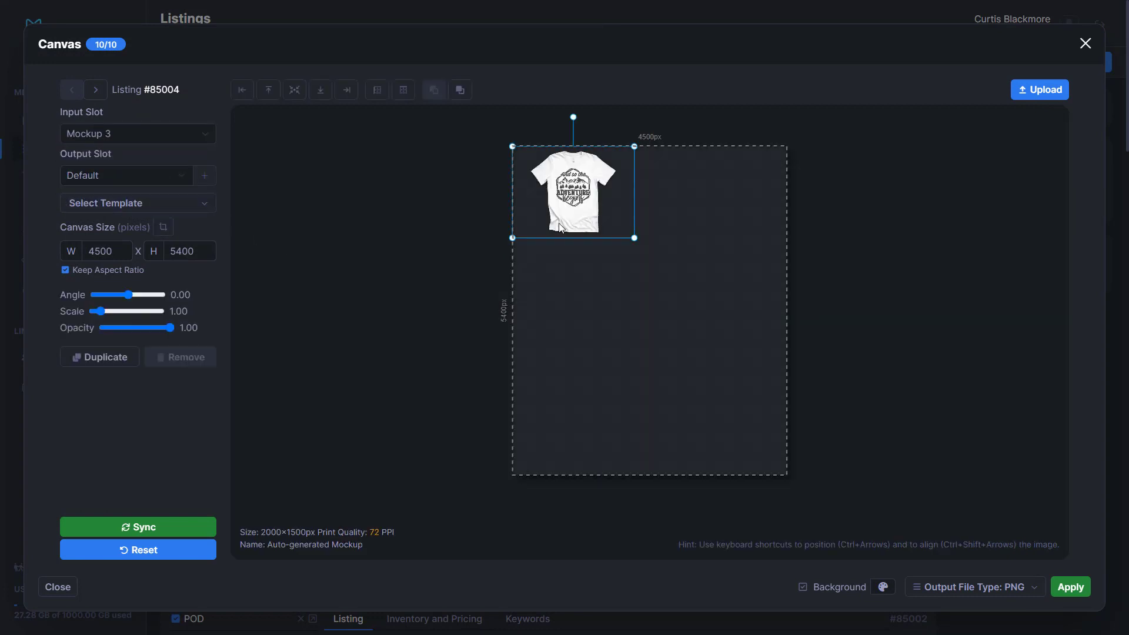
click(162, 228)
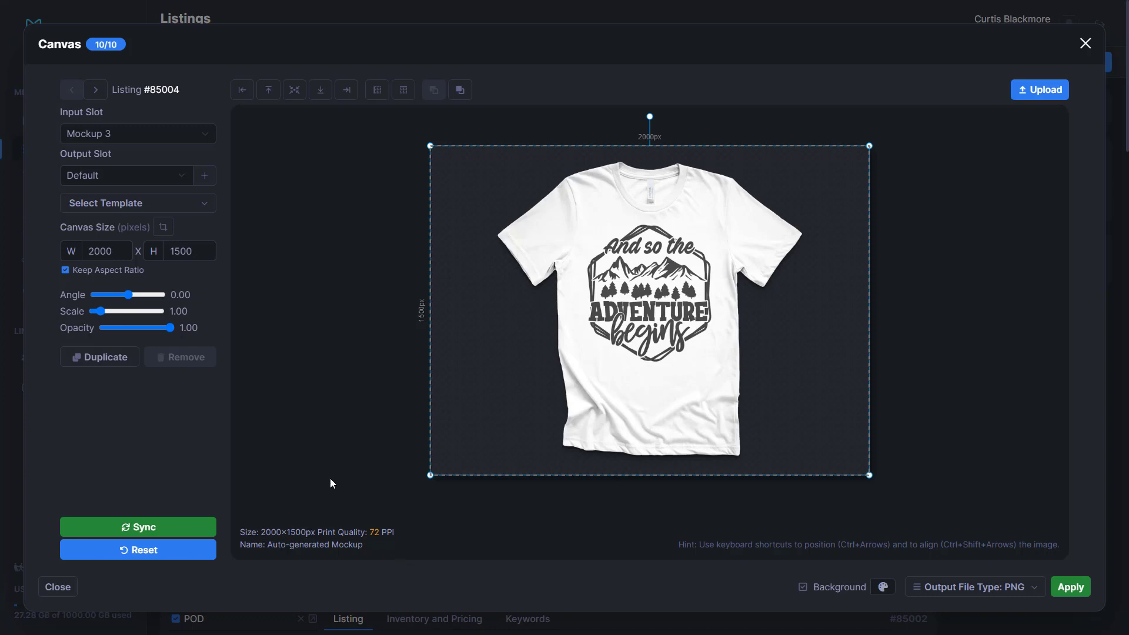
click(899, 262)
click(716, 260)
Add the md black.png logo in front of the shirt, shrunk and placed bottom-right.
click(1054, 90)
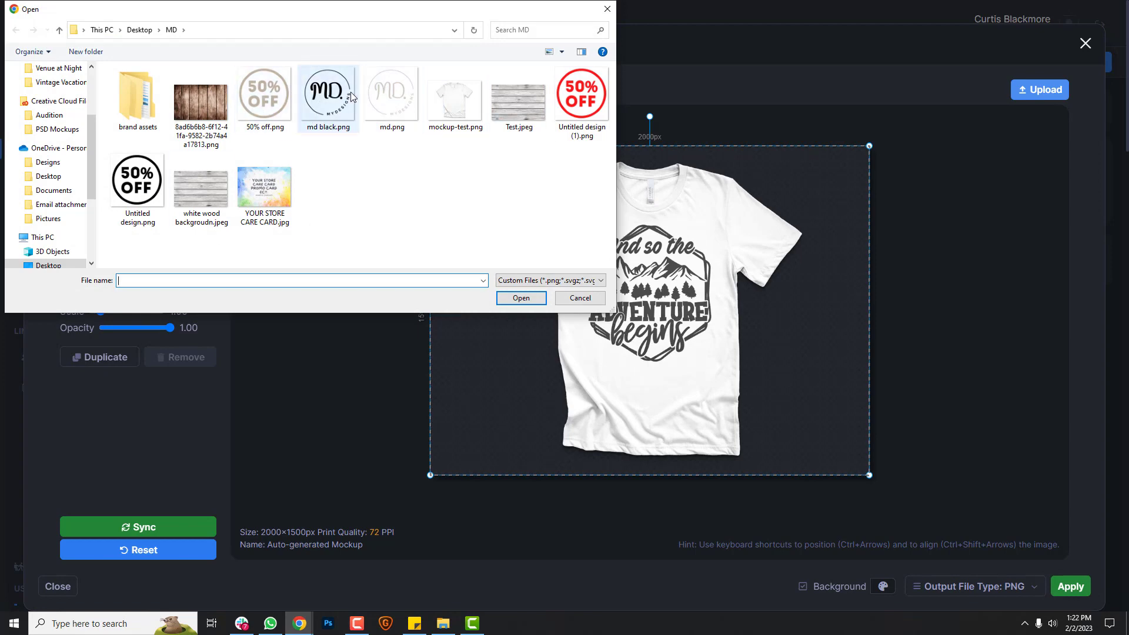
double_click(329, 94)
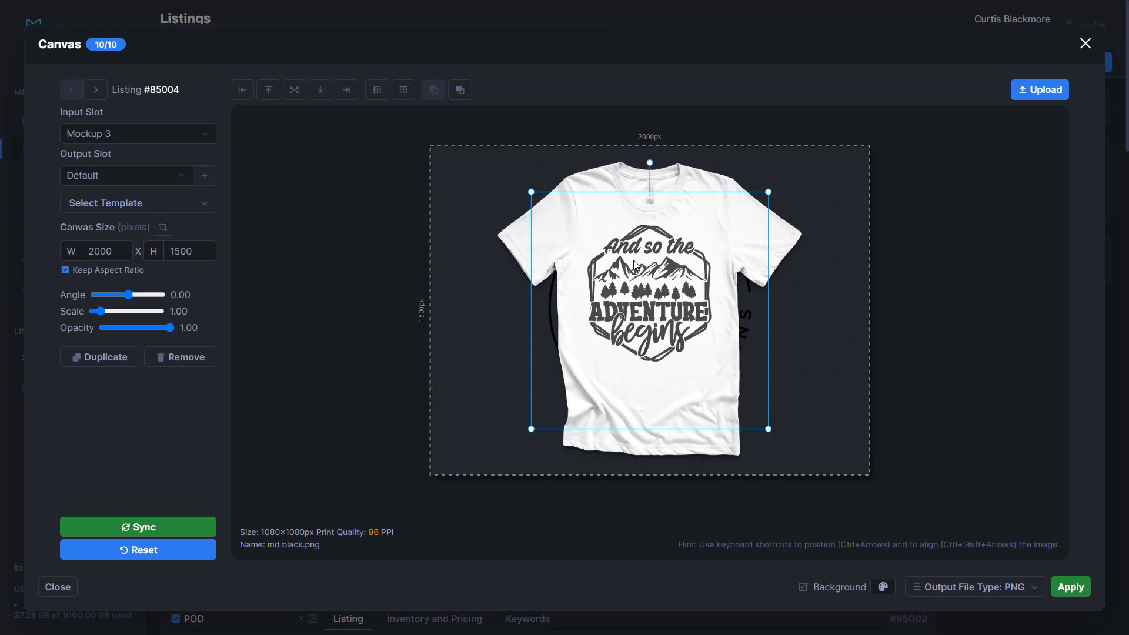
click(461, 91)
drag(771, 432, 612, 272)
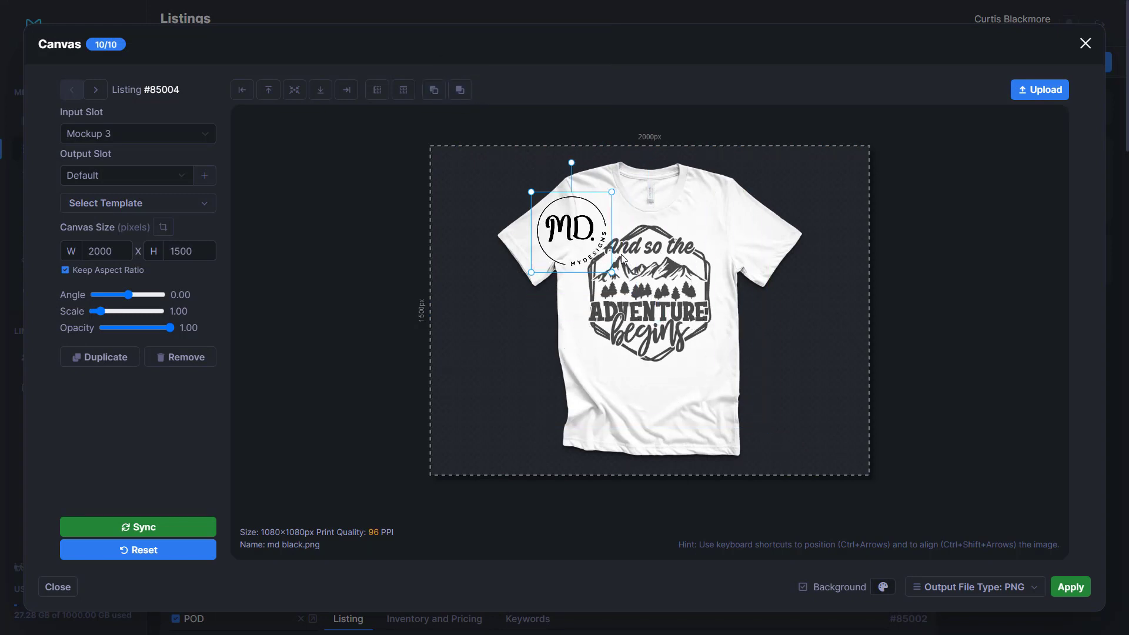
drag(591, 235, 843, 432)
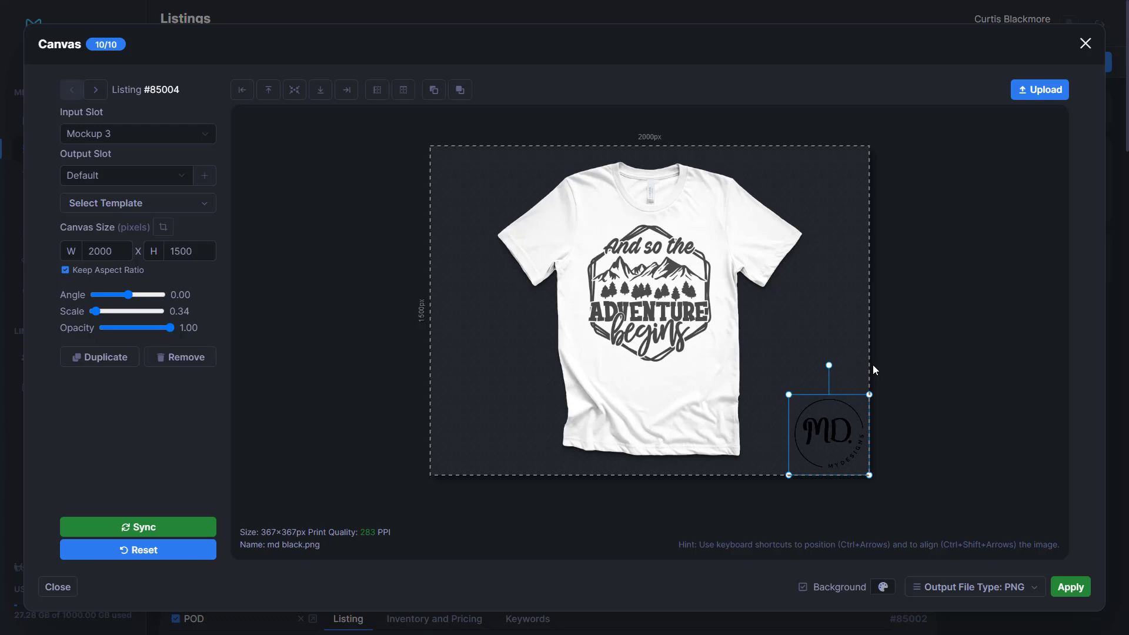
click(906, 355)
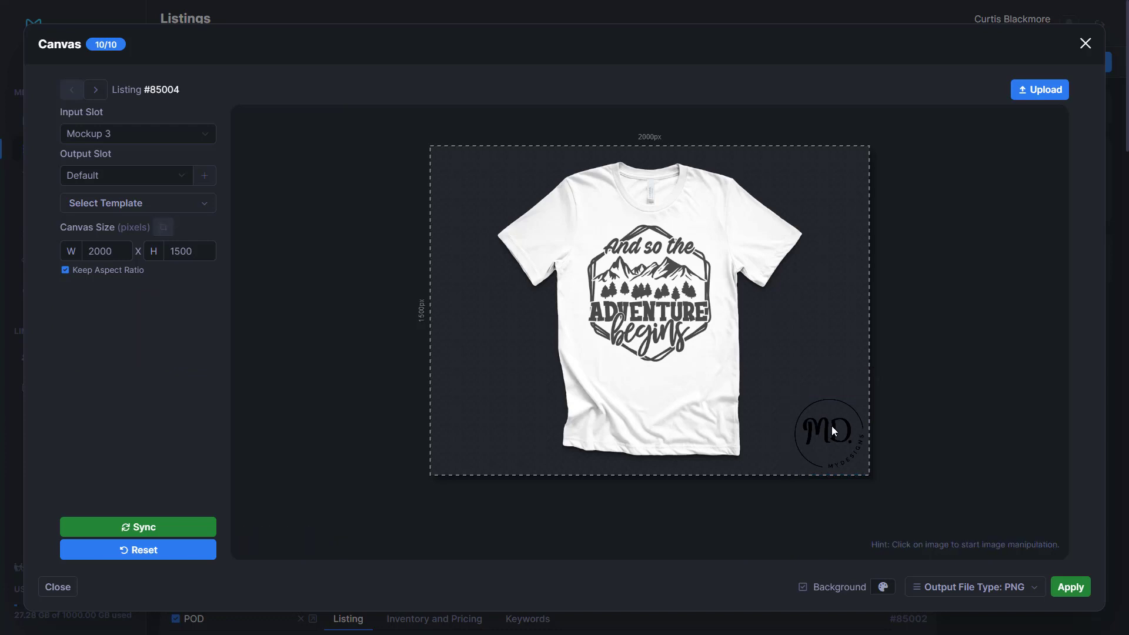
click(833, 431)
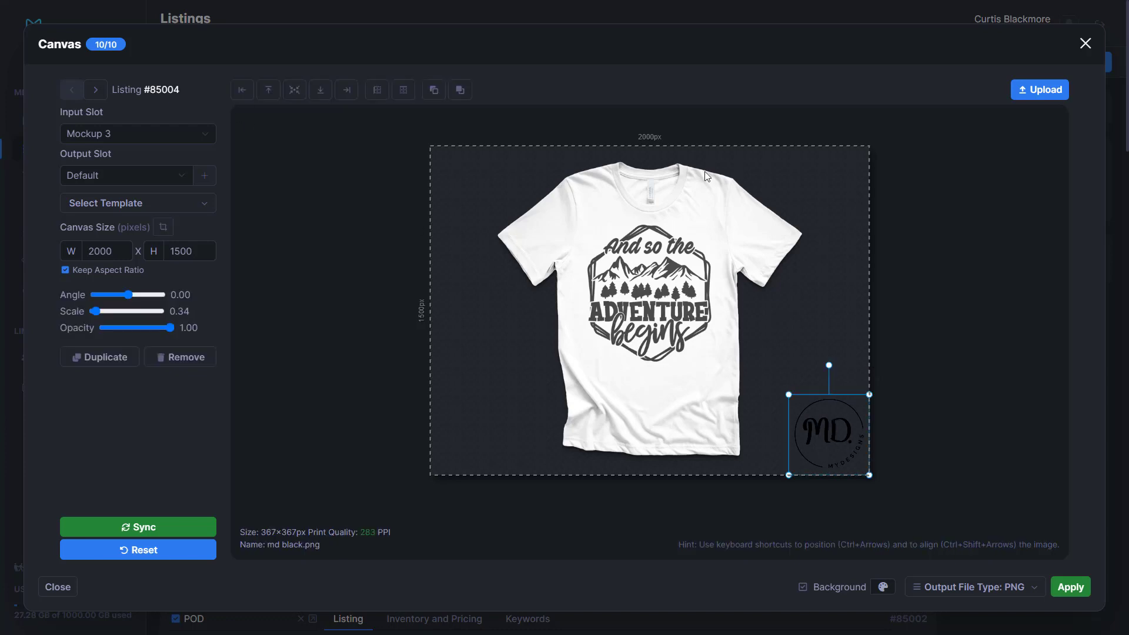
Add the red 50% OFF badge in front of the shirt, resized to about 0.42 beside its left side.
click(1035, 97)
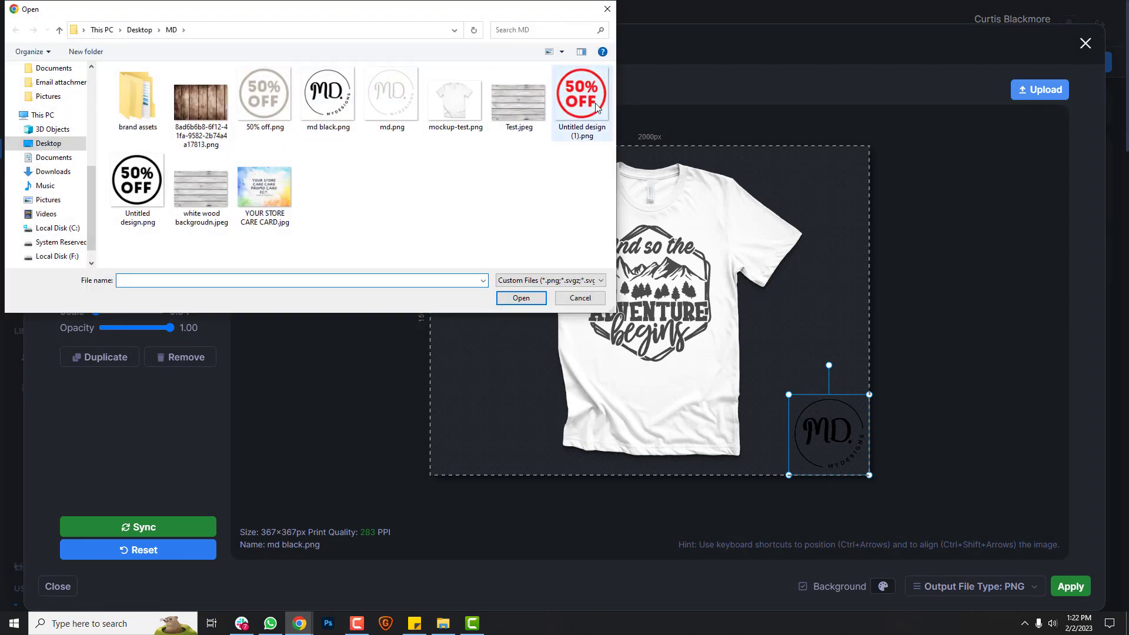
double_click(582, 100)
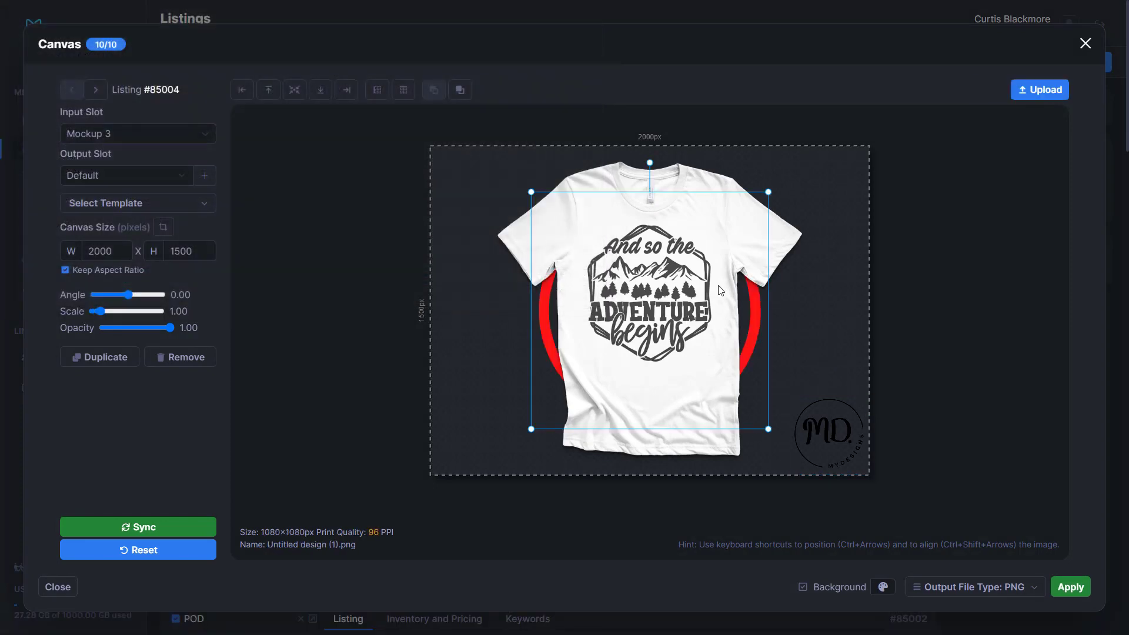
click(459, 90)
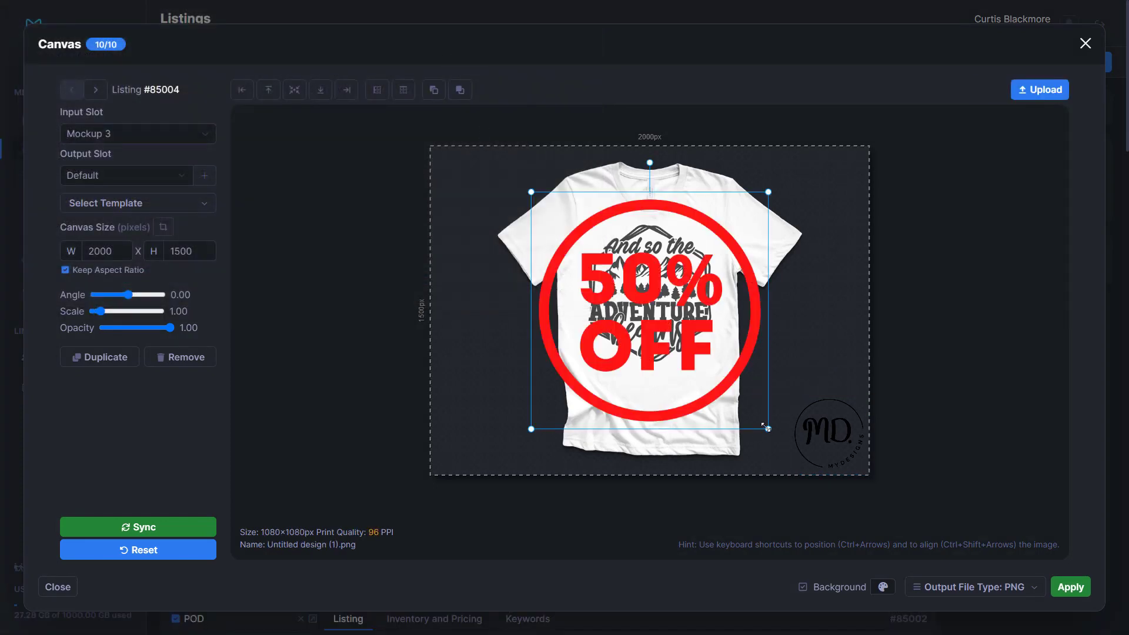
drag(766, 427, 554, 384)
drag(516, 341, 508, 320)
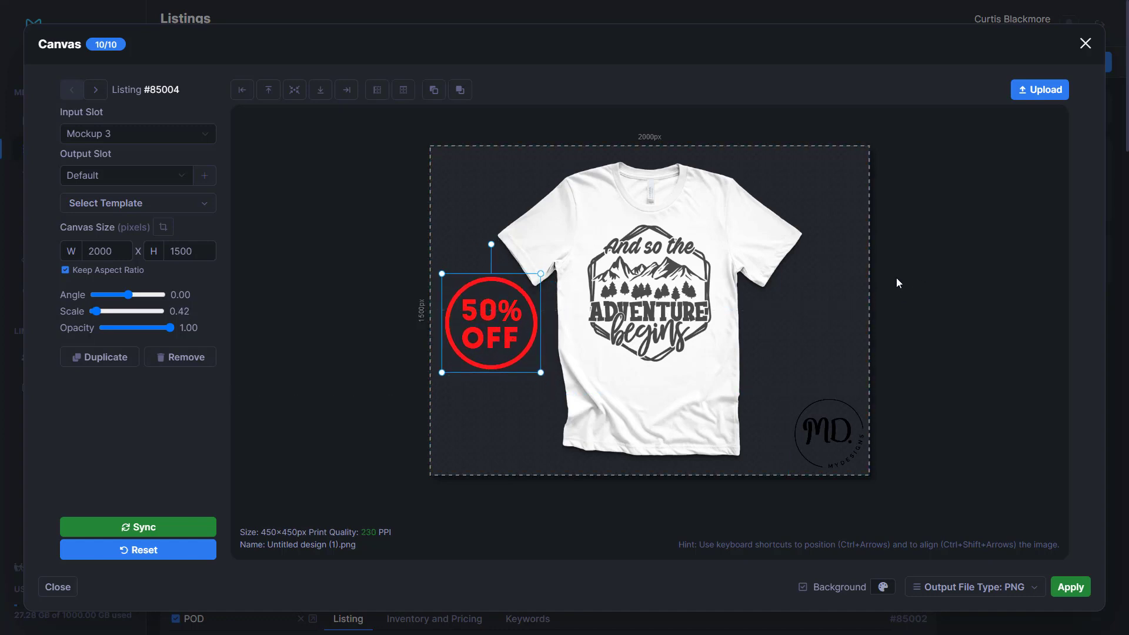
Check listing #85003, return to #85004, and sync the badge-and-logo layer layout to all listings.
click(99, 95)
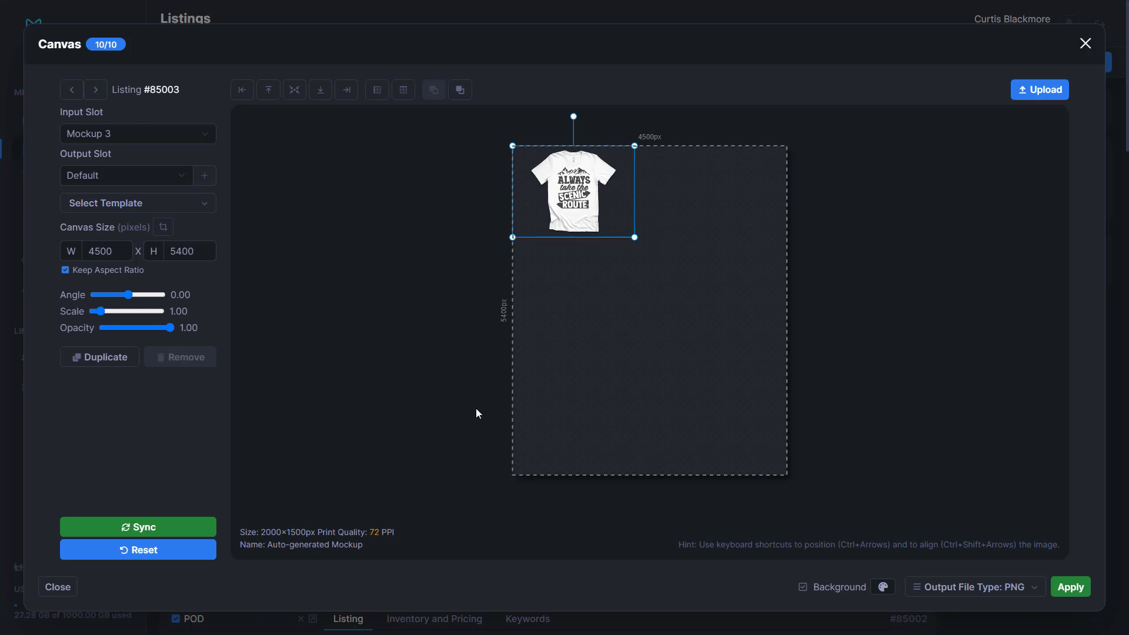
click(71, 90)
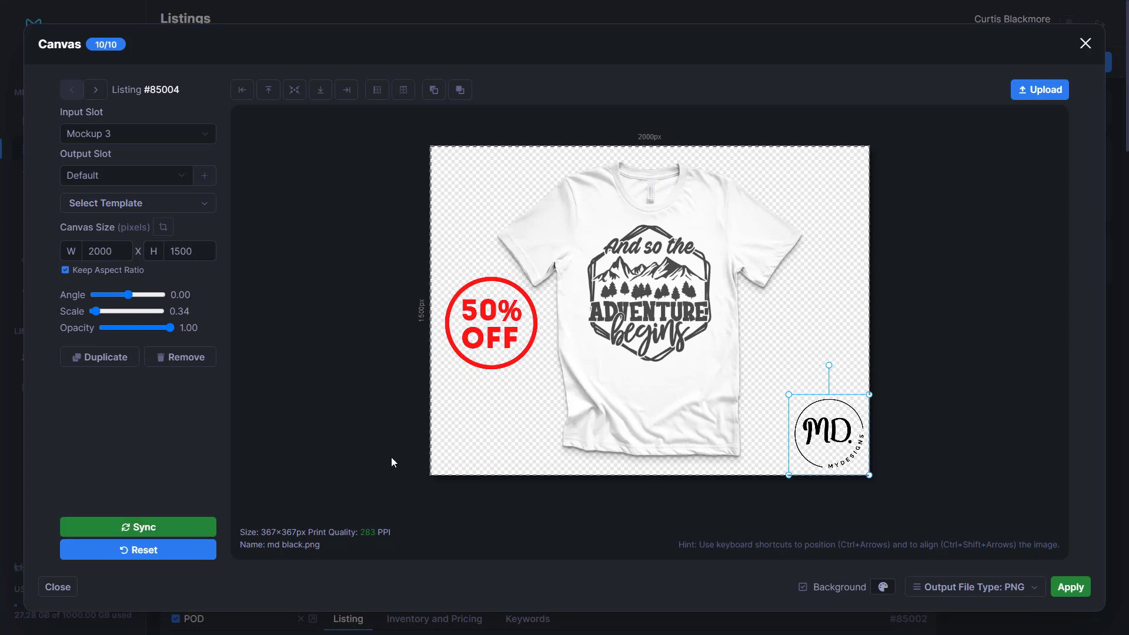
click(475, 301)
click(644, 206)
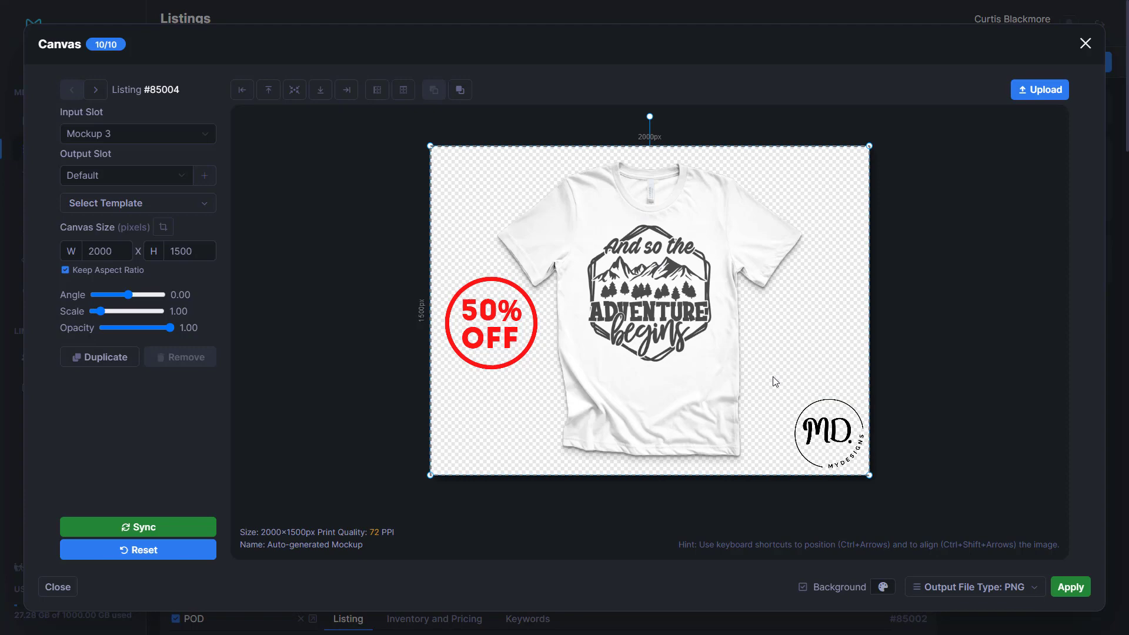
click(826, 460)
click(132, 525)
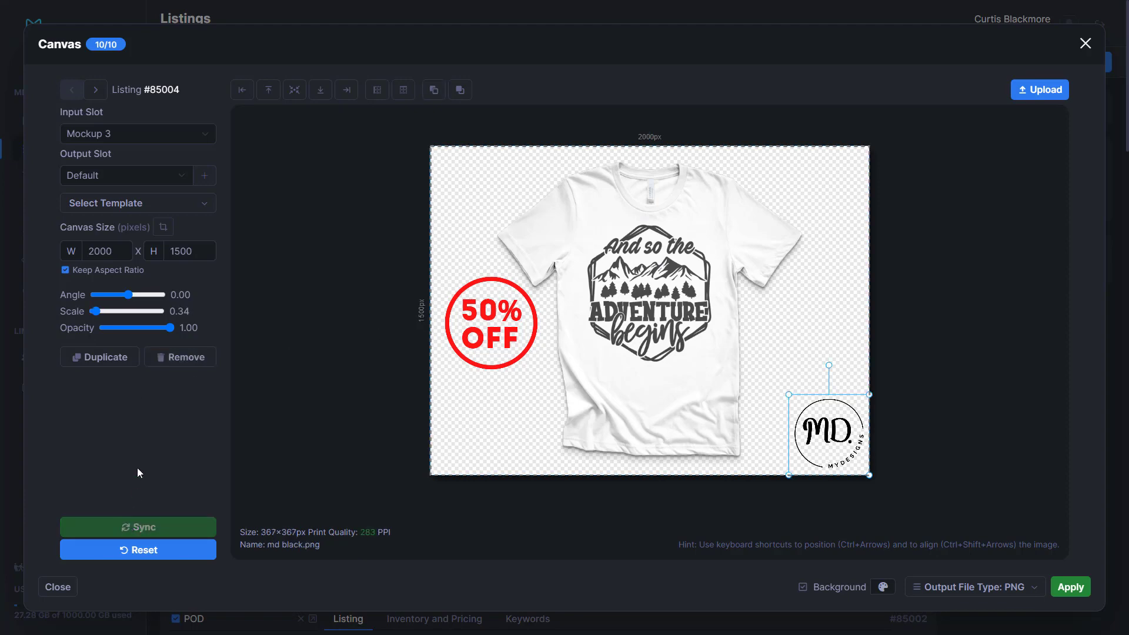
Step through the other listings to verify the synced layout, then return to #85004.
click(97, 88)
click(97, 89)
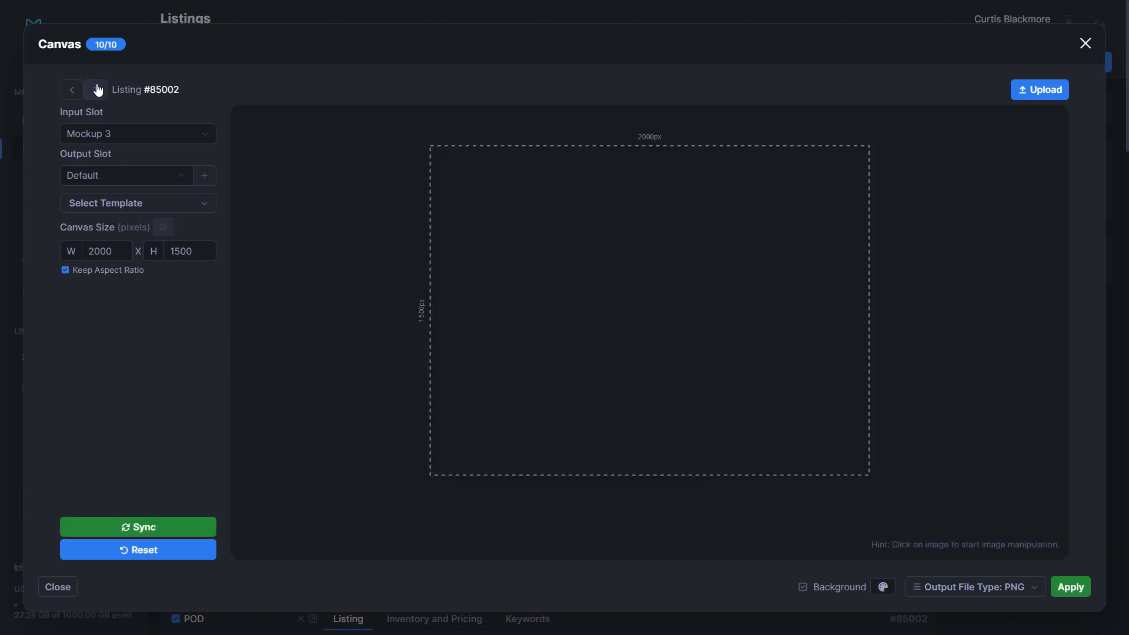
click(98, 89)
click(97, 89)
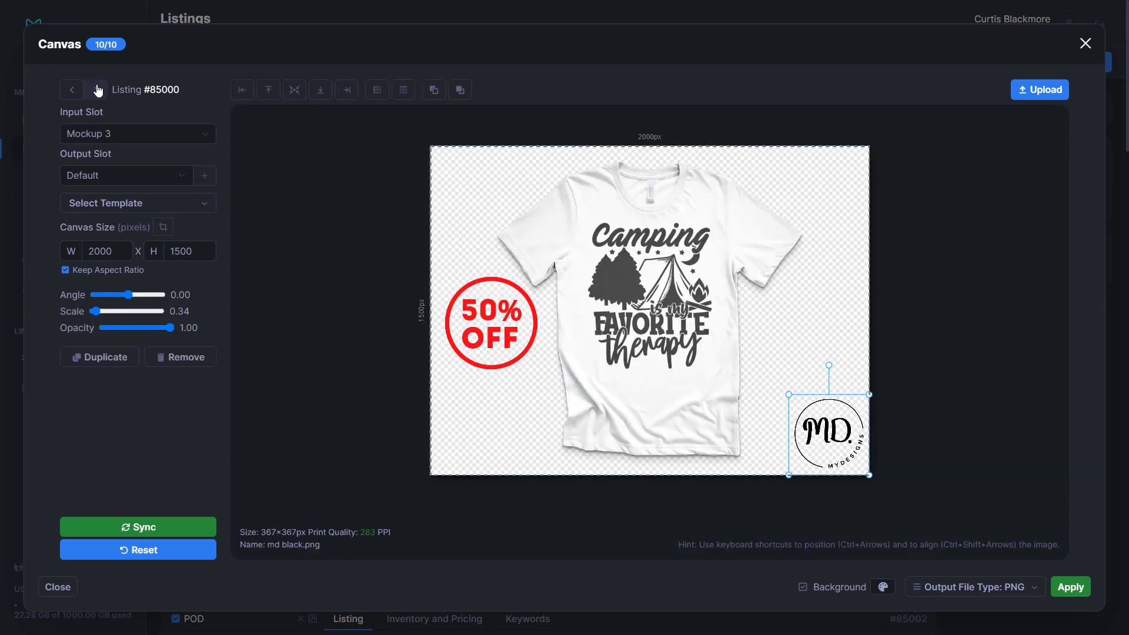
click(98, 89)
click(96, 90)
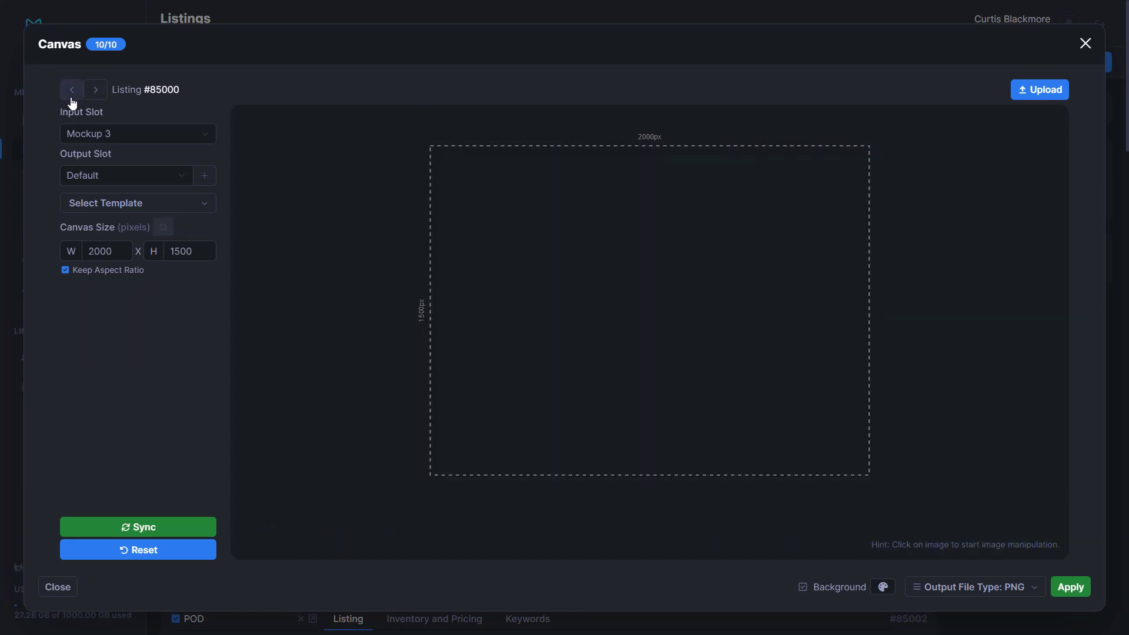
click(72, 89)
triple_click(71, 89)
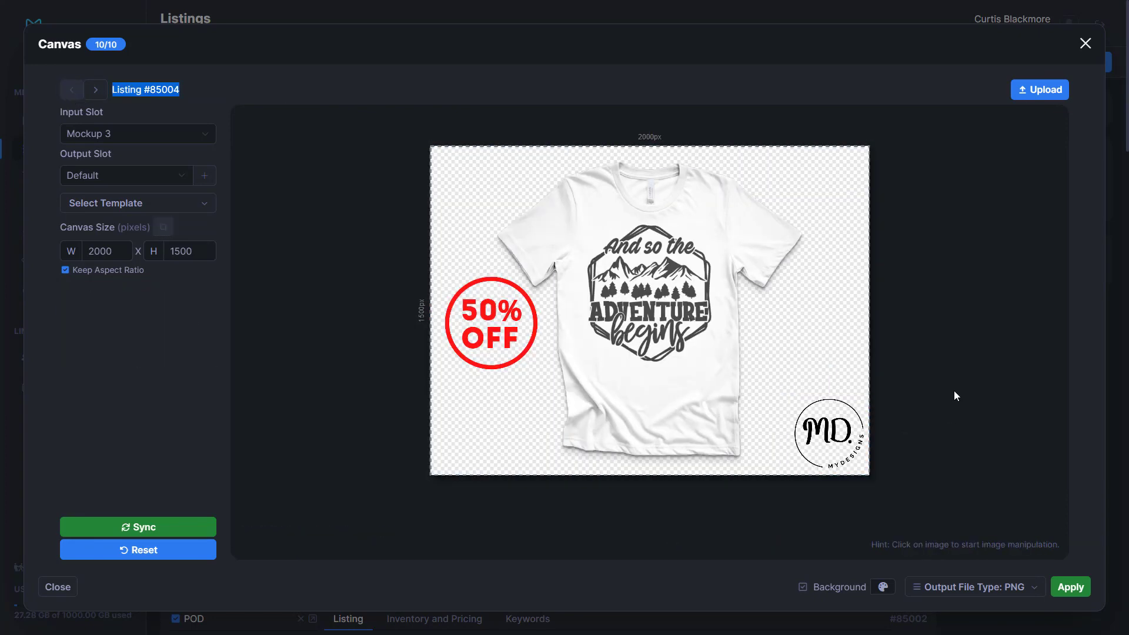
Enable a solid canvas background and set its colour to bright yellow (255, 213, 0).
click(803, 587)
click(883, 587)
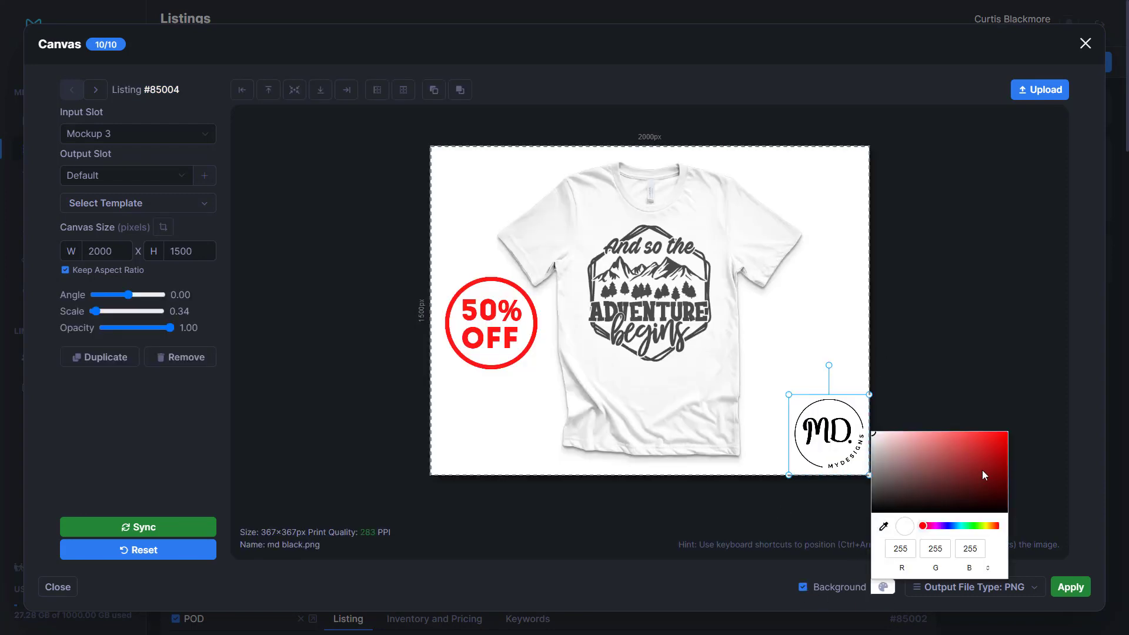
drag(971, 525, 990, 527)
click(1005, 436)
drag(997, 455, 1001, 432)
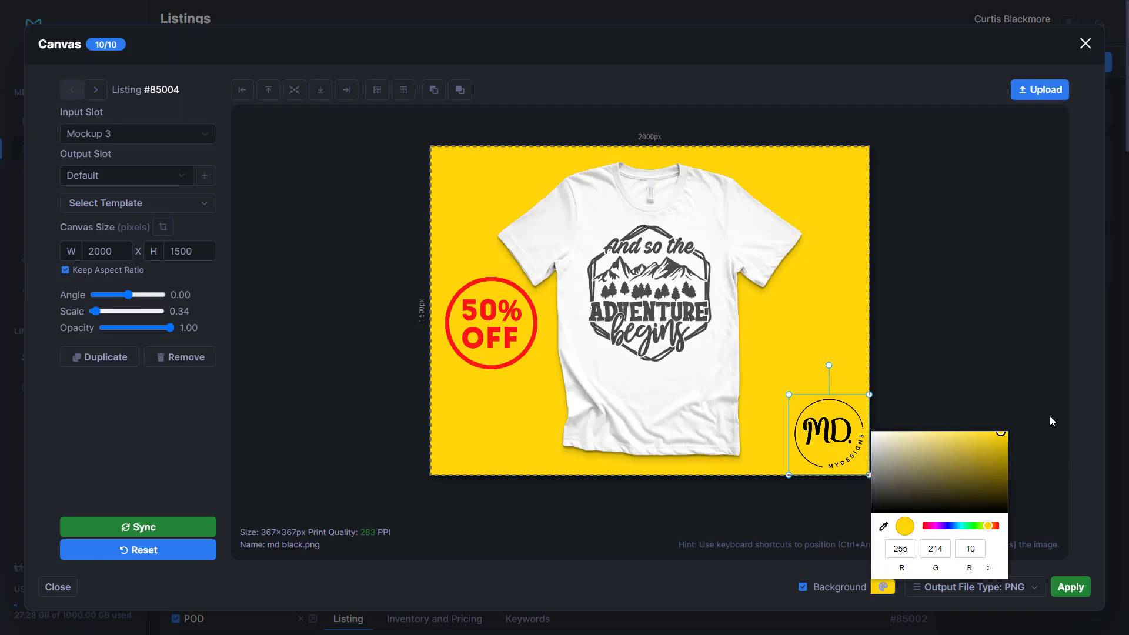
drag(988, 492, 1015, 433)
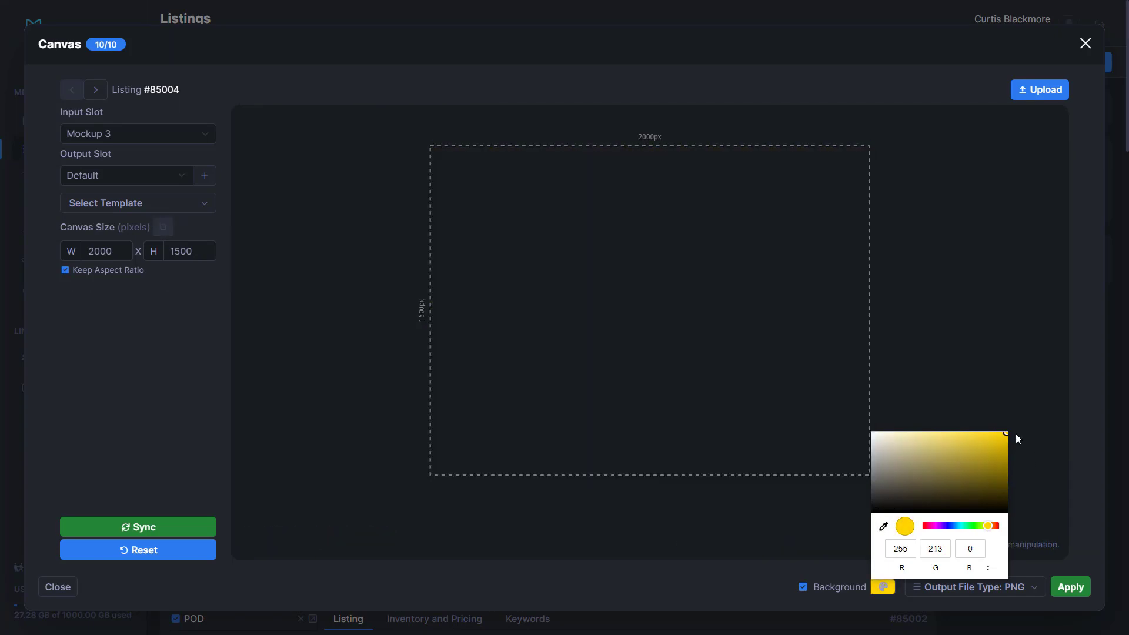
click(979, 383)
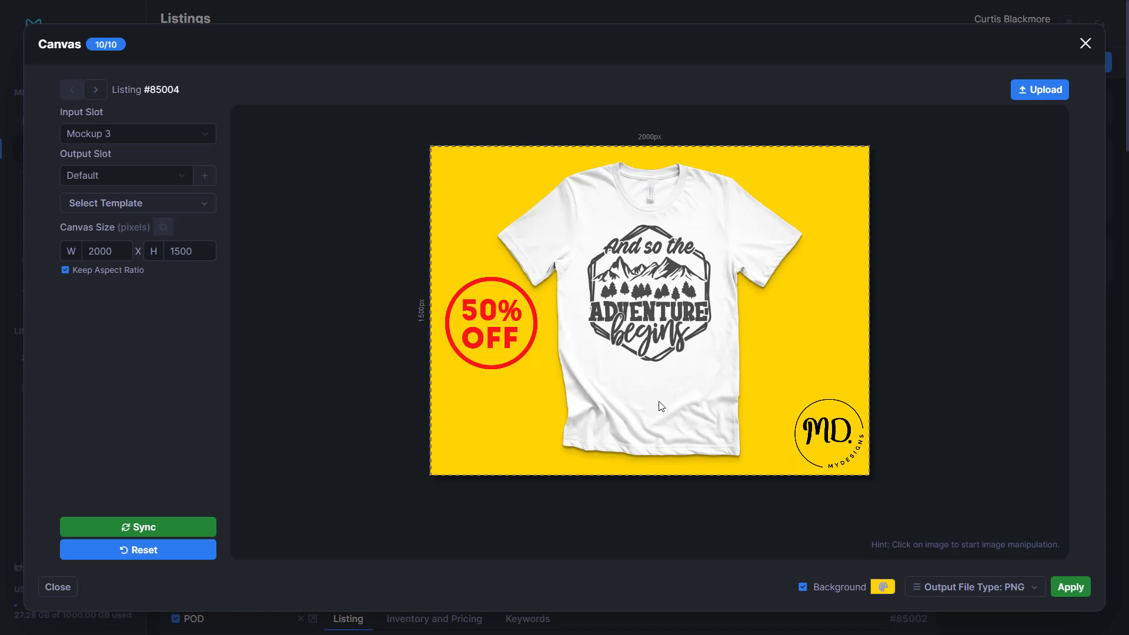
Create a new output slot named Test1 and apply it to generate mockups for all listings.
click(204, 176)
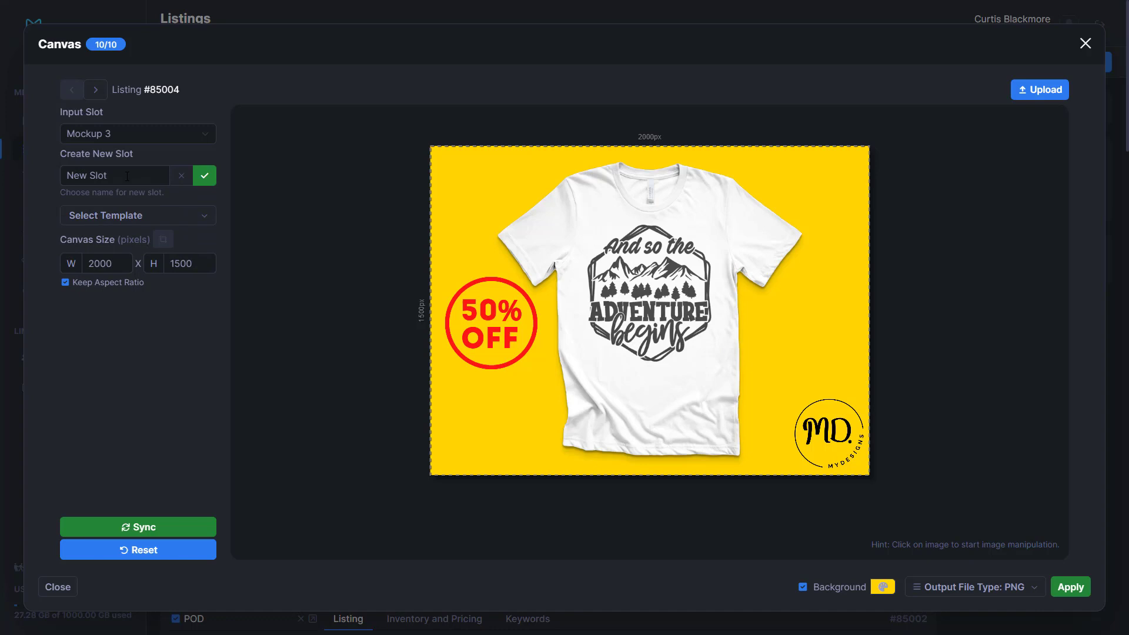
click(127, 177)
text(Test1)
click(204, 175)
click(681, 118)
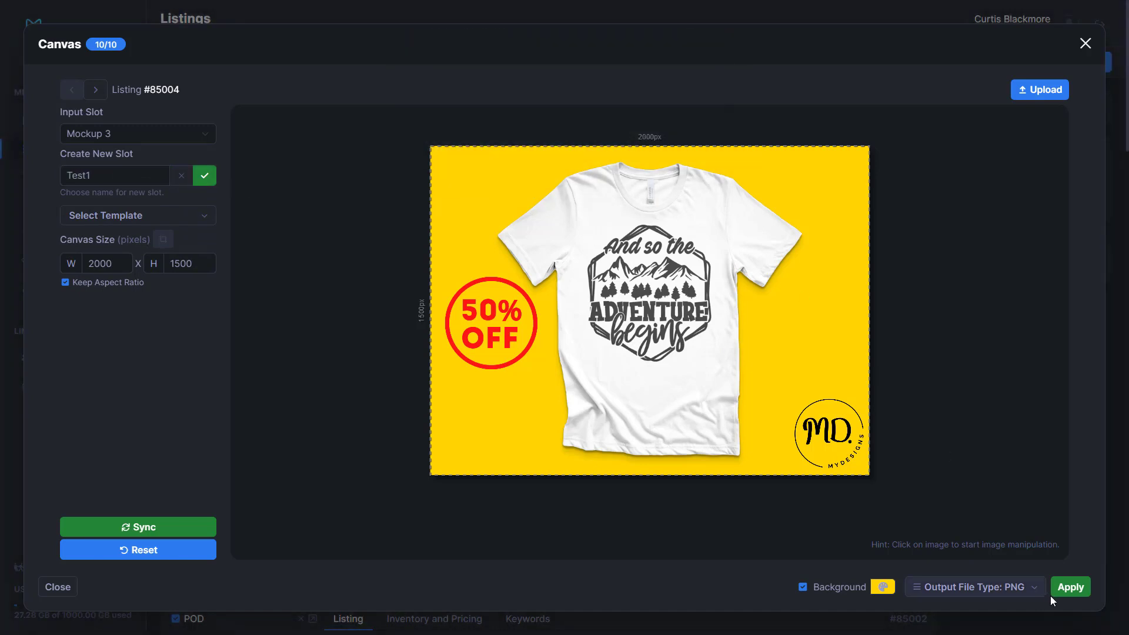
click(1070, 591)
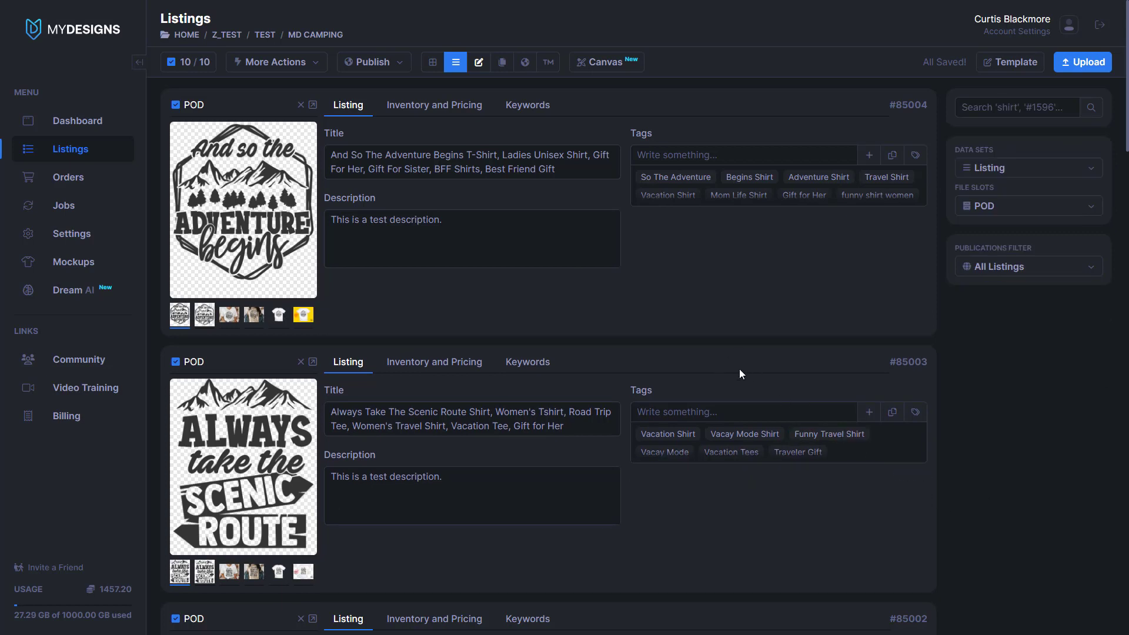
Display the Test1 file slot on the listings and lay them out as a grid for review.
click(1055, 207)
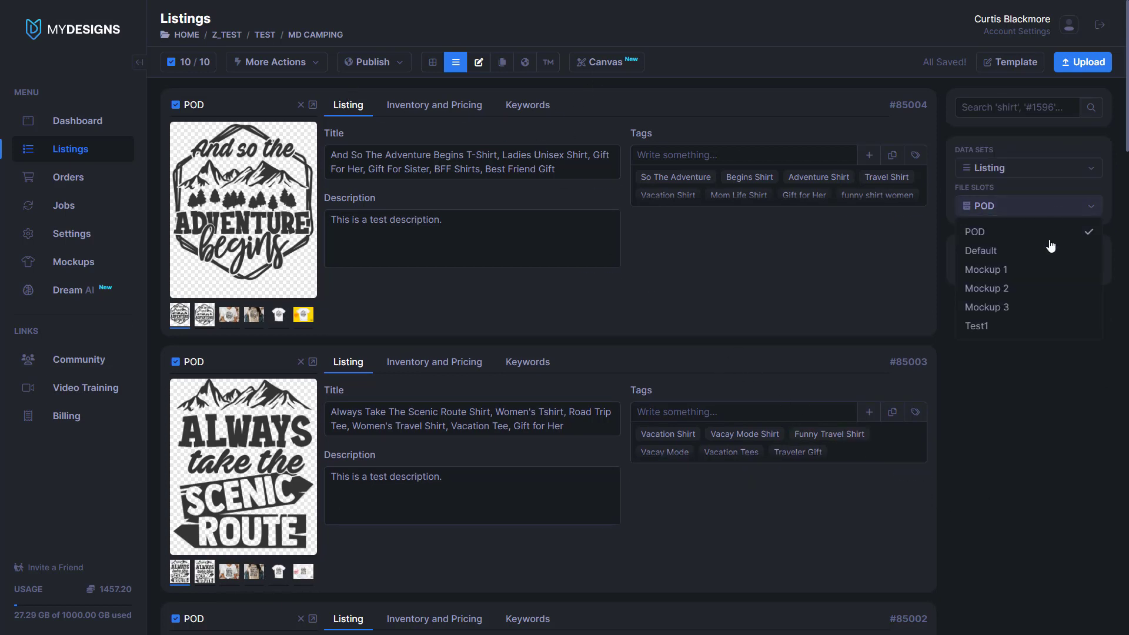
click(1030, 327)
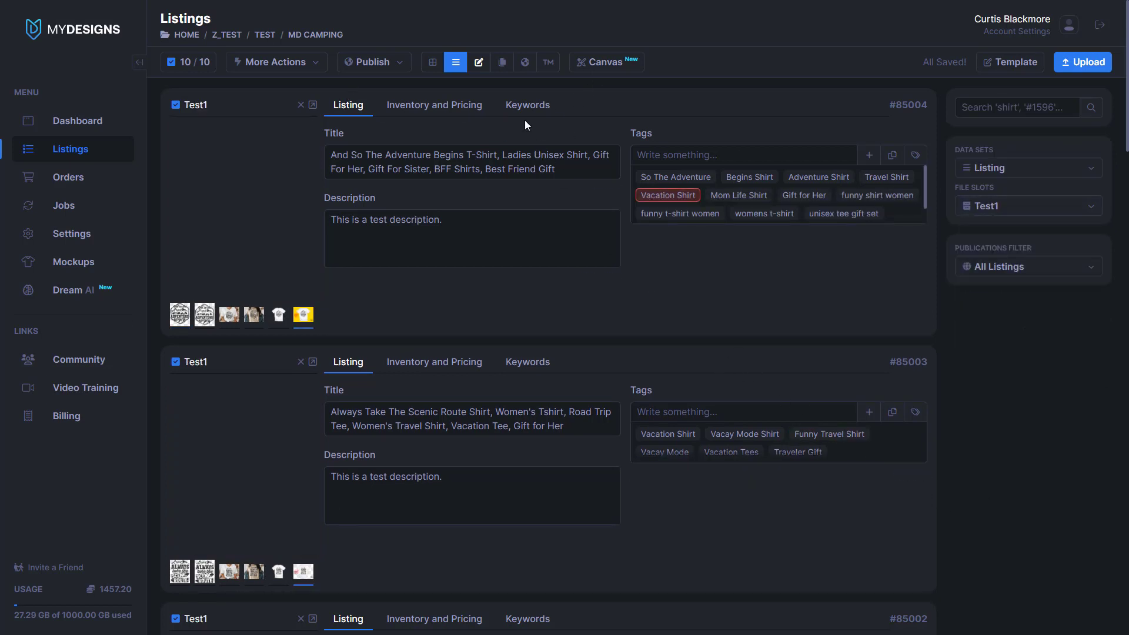
click(432, 63)
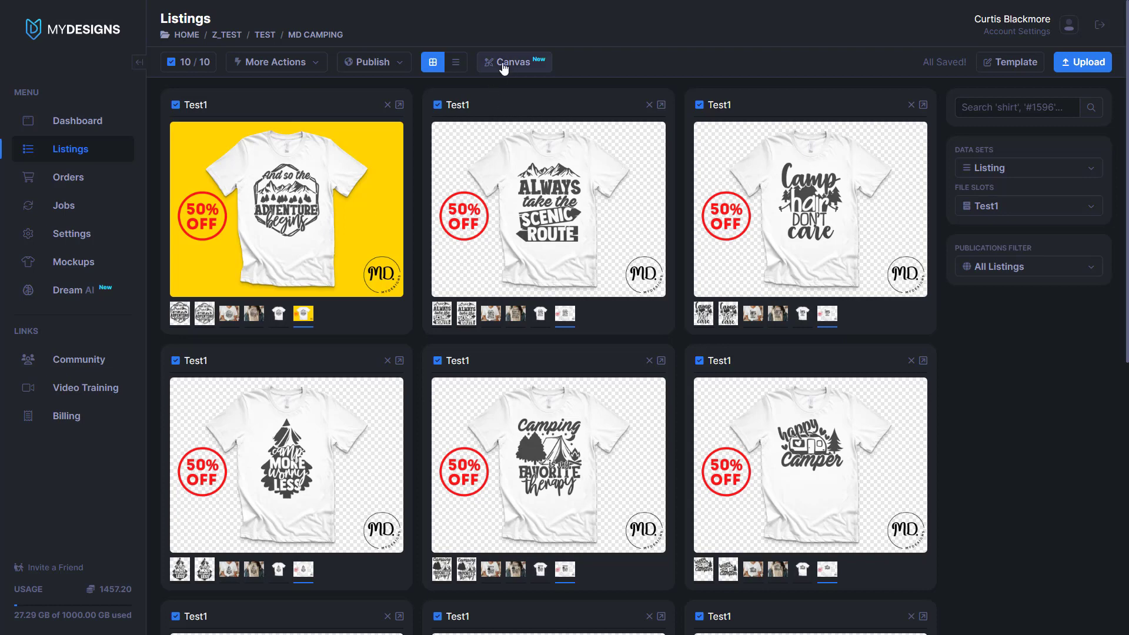
Return to list view, reopen the Canvas editor on #85004, and dismiss the file picker.
click(457, 66)
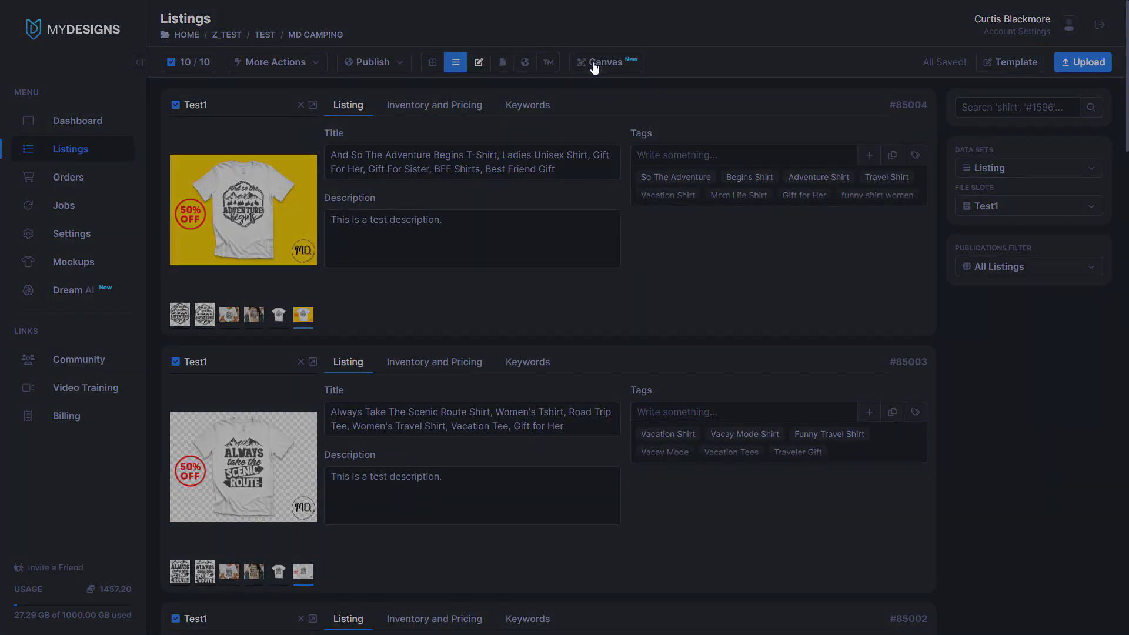
click(598, 63)
click(1060, 98)
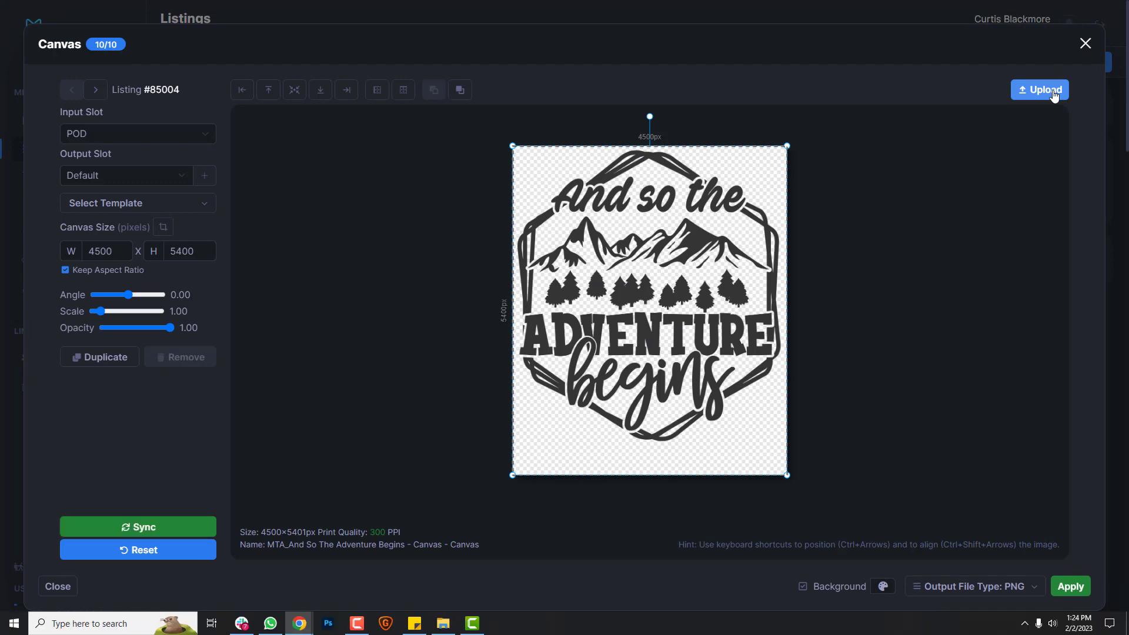
click(608, 9)
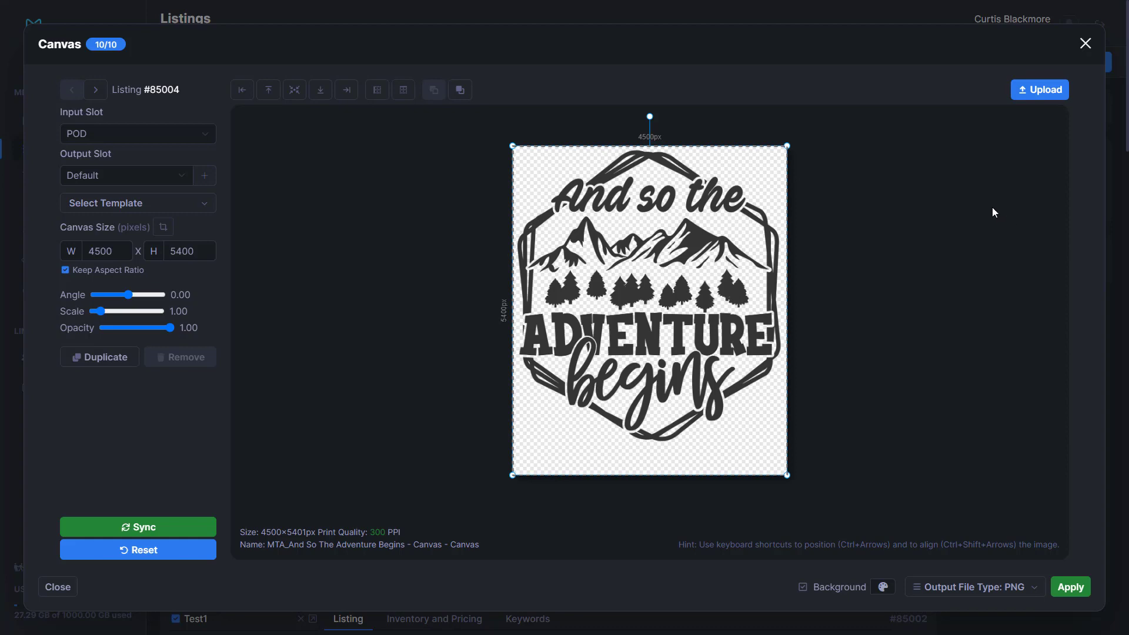
Add mockup-test.png, fit the canvas to the tee at 2000 × 1500, and fit the design to it.
click(1040, 90)
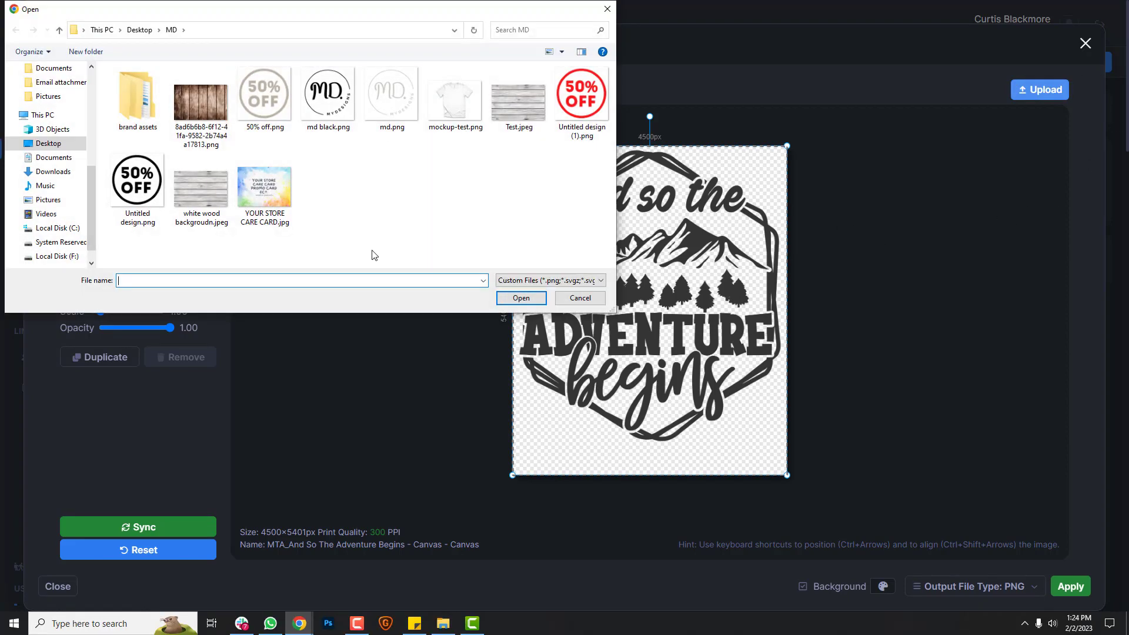
double_click(464, 124)
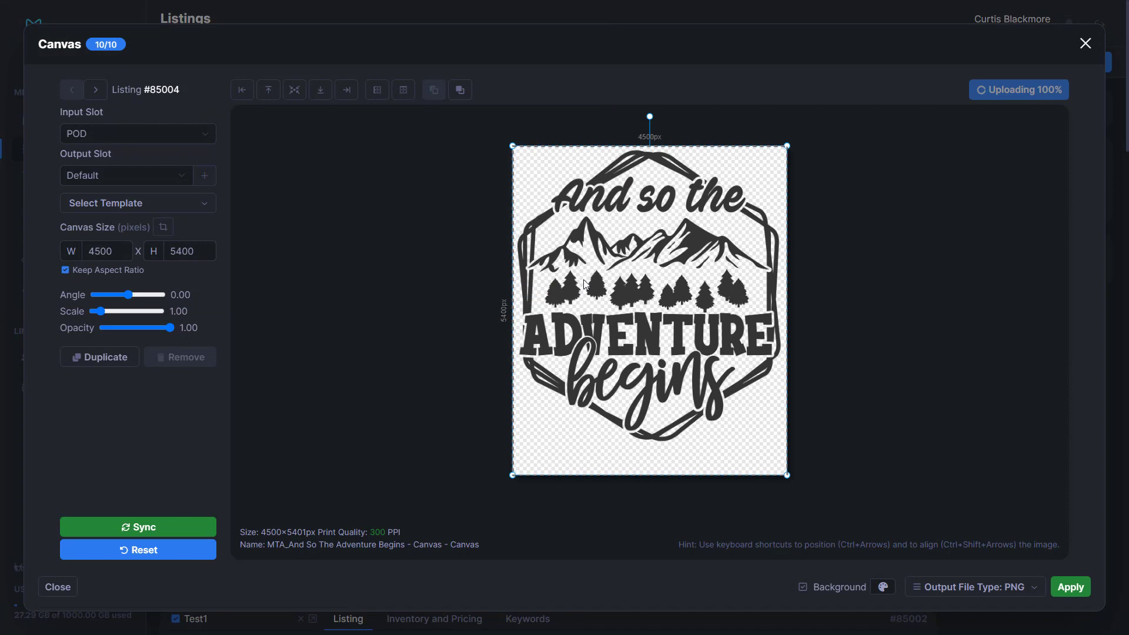
click(460, 89)
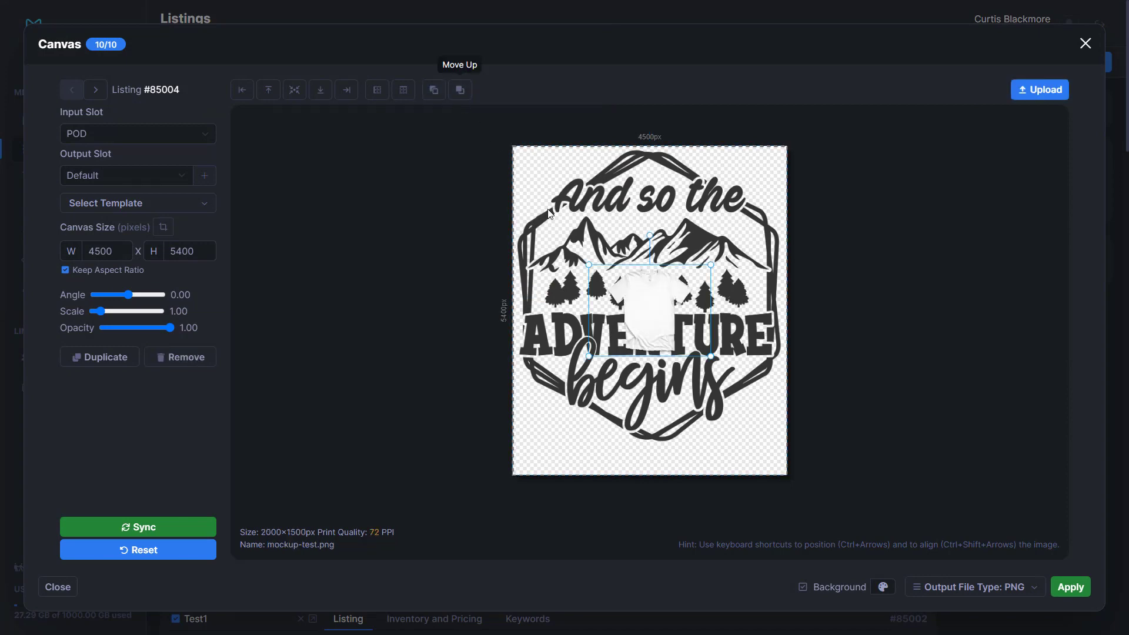
click(163, 228)
click(409, 338)
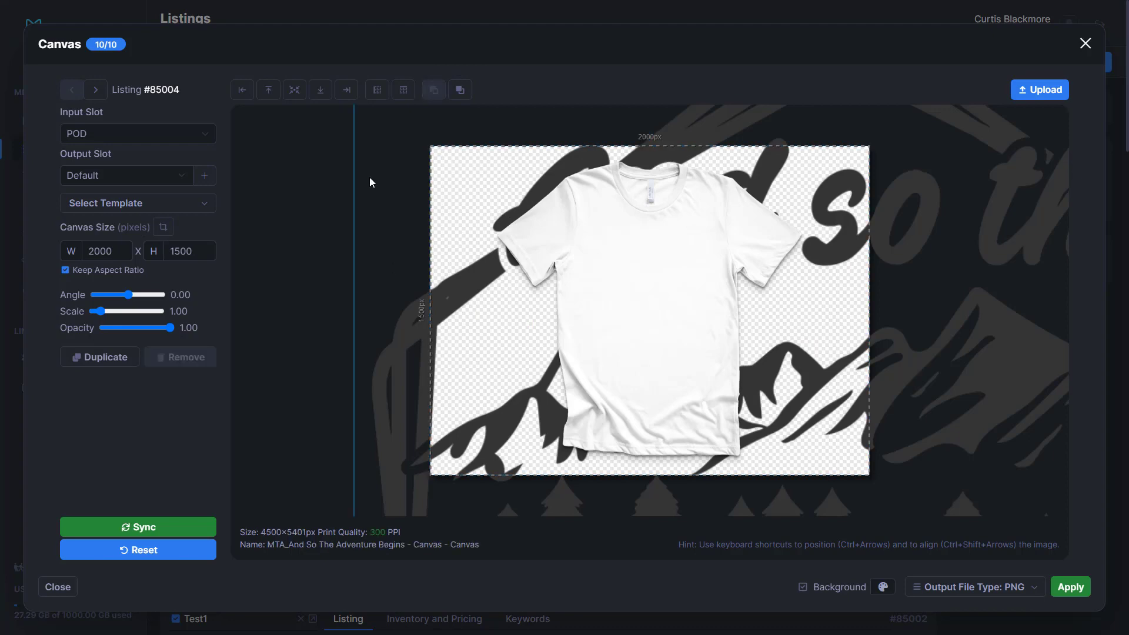
click(403, 89)
click(379, 92)
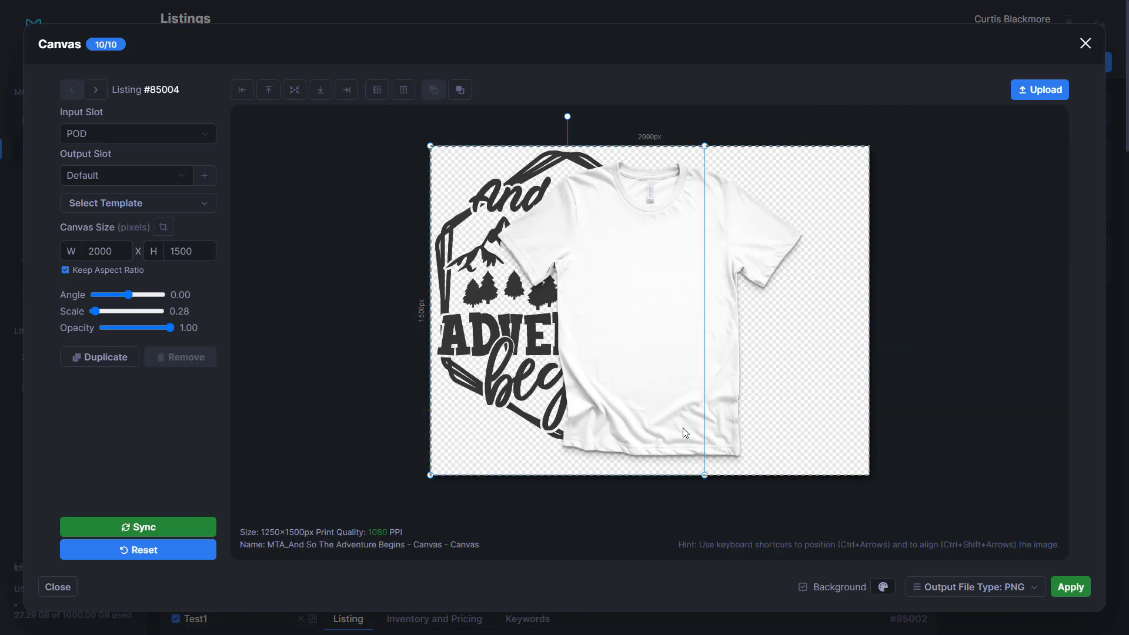
Rearrange the tee and design layers so both sit centred on the canvas.
click(612, 242)
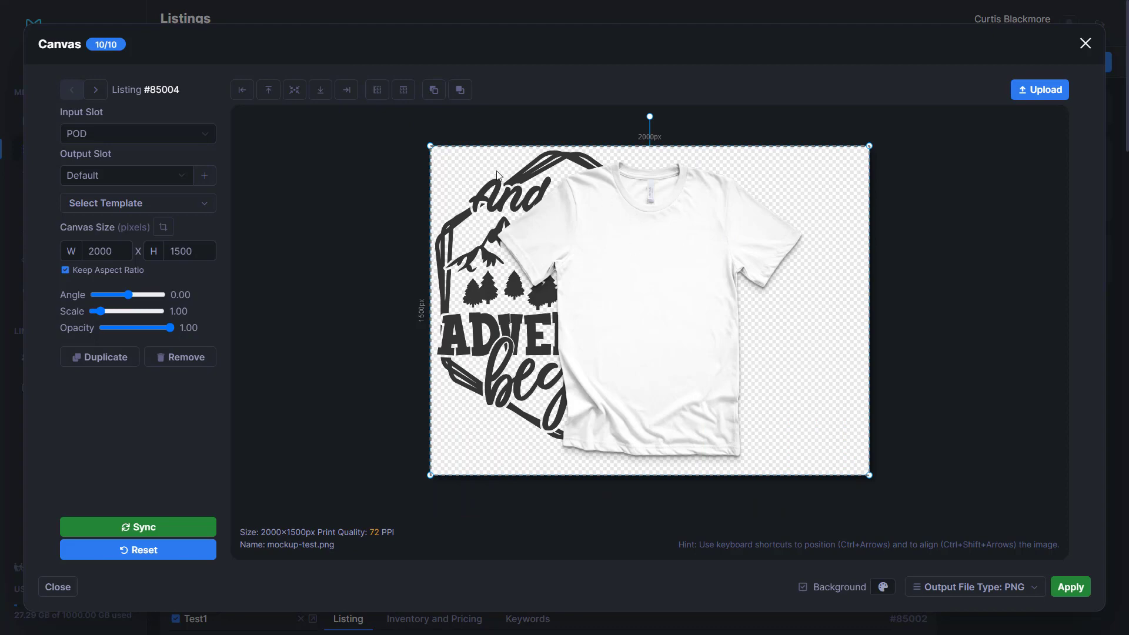
drag(486, 342, 535, 342)
click(465, 320)
drag(464, 321, 322, 306)
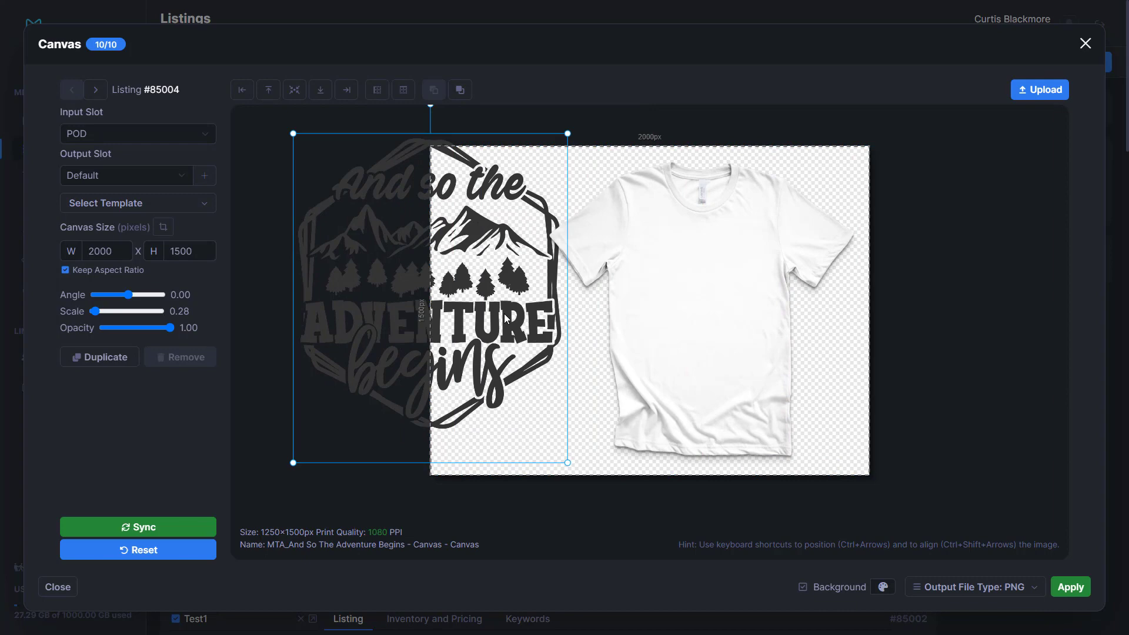
click(295, 89)
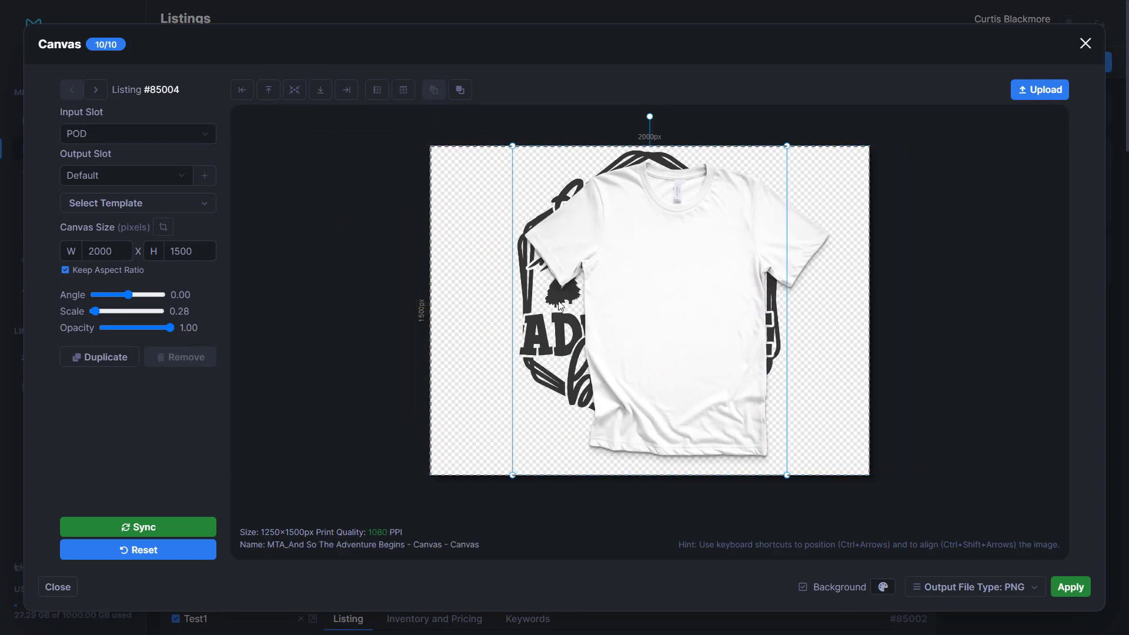
drag(554, 306, 353, 291)
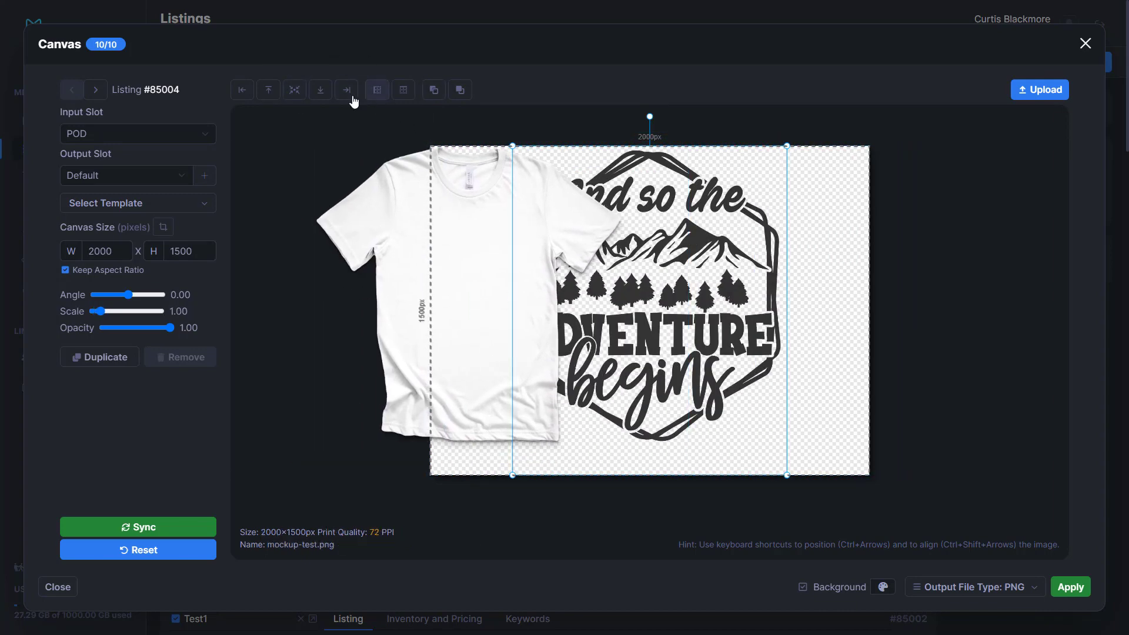
drag(697, 312, 330, 294)
click(500, 302)
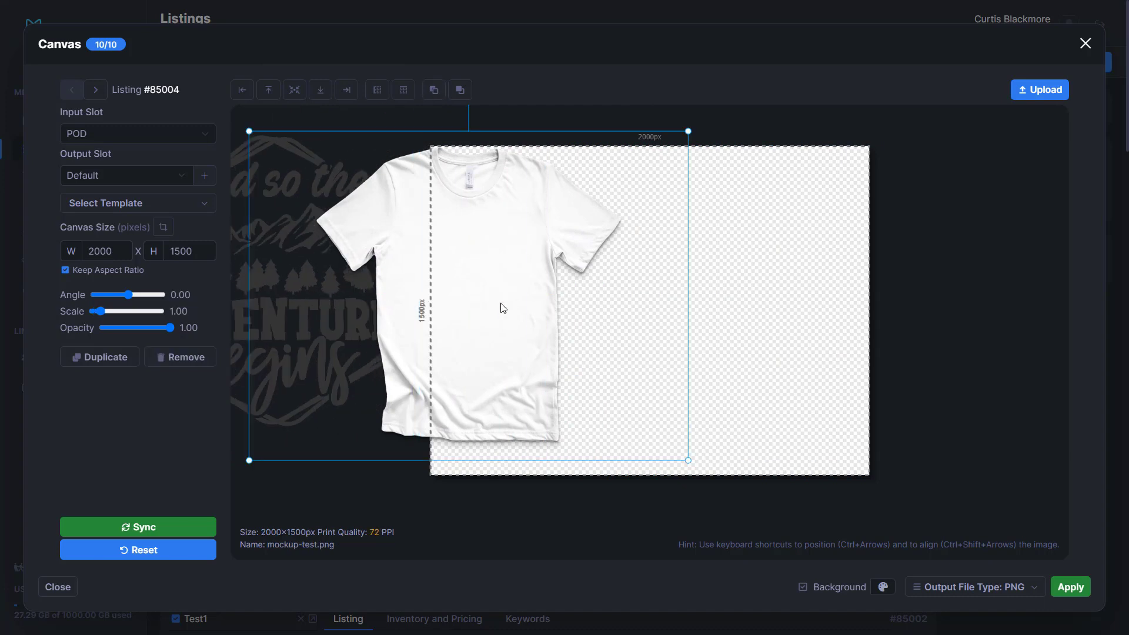
drag(500, 302, 681, 320)
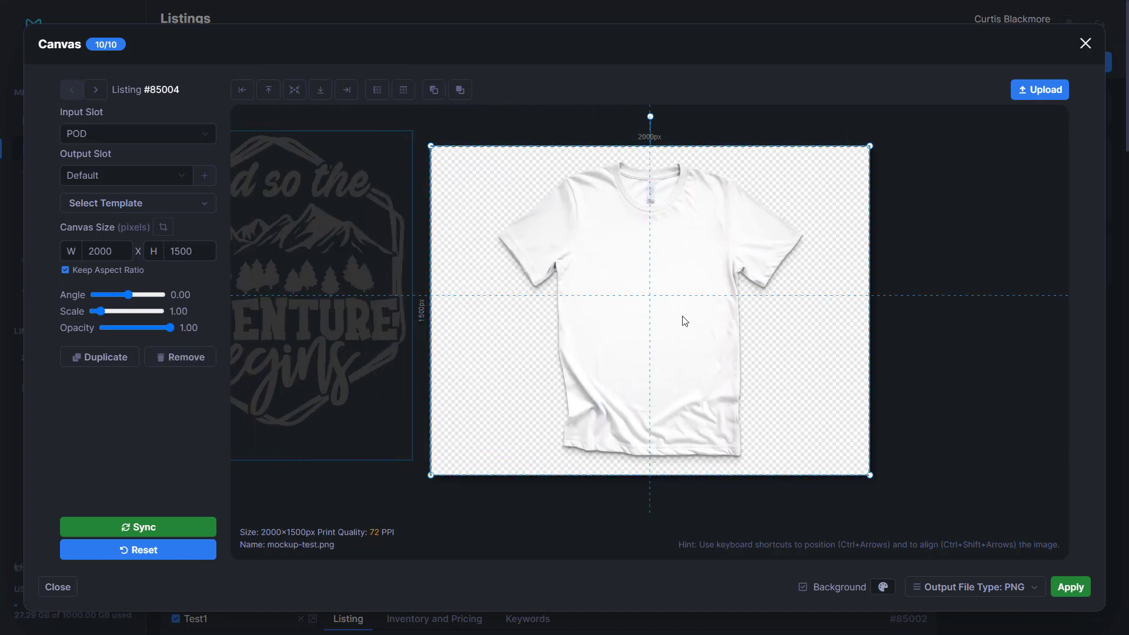
click(322, 287)
drag(322, 287, 697, 313)
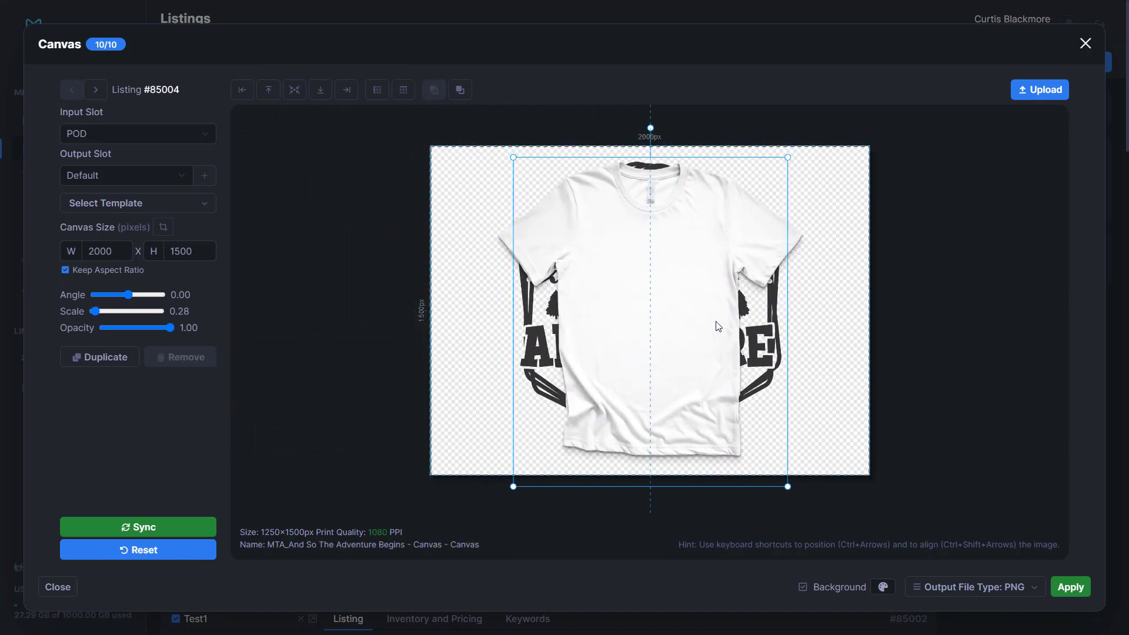
Bring the Adventure Begins design in front, shrink it onto the chest, centre it and tilt it slightly.
click(461, 93)
drag(786, 486, 635, 308)
drag(590, 248, 664, 311)
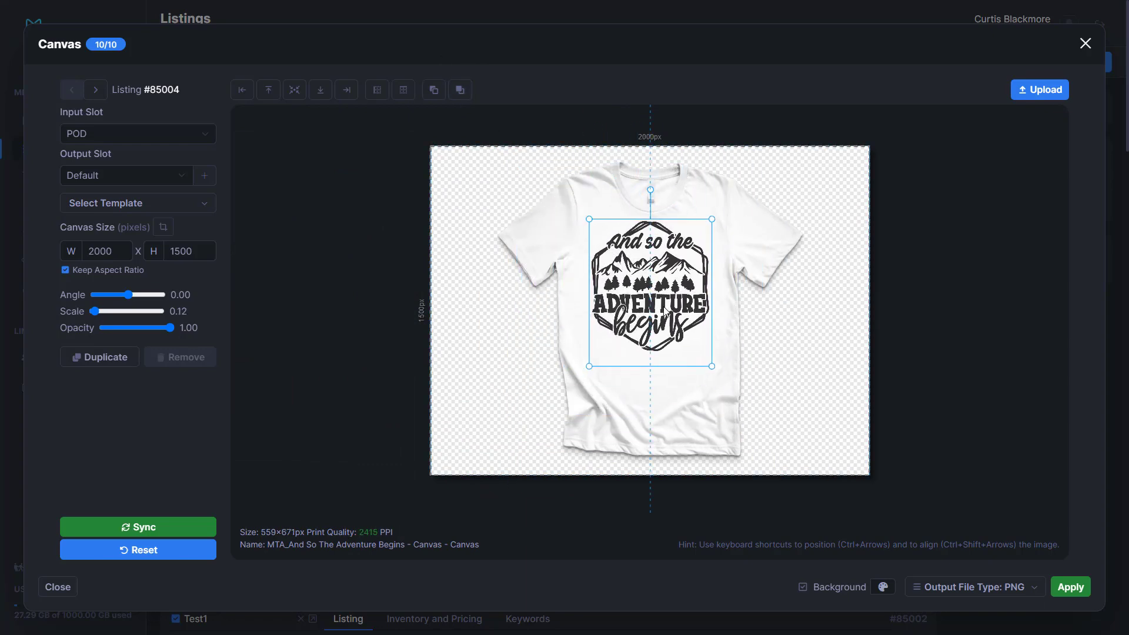
drag(710, 368, 725, 382)
drag(690, 337, 687, 340)
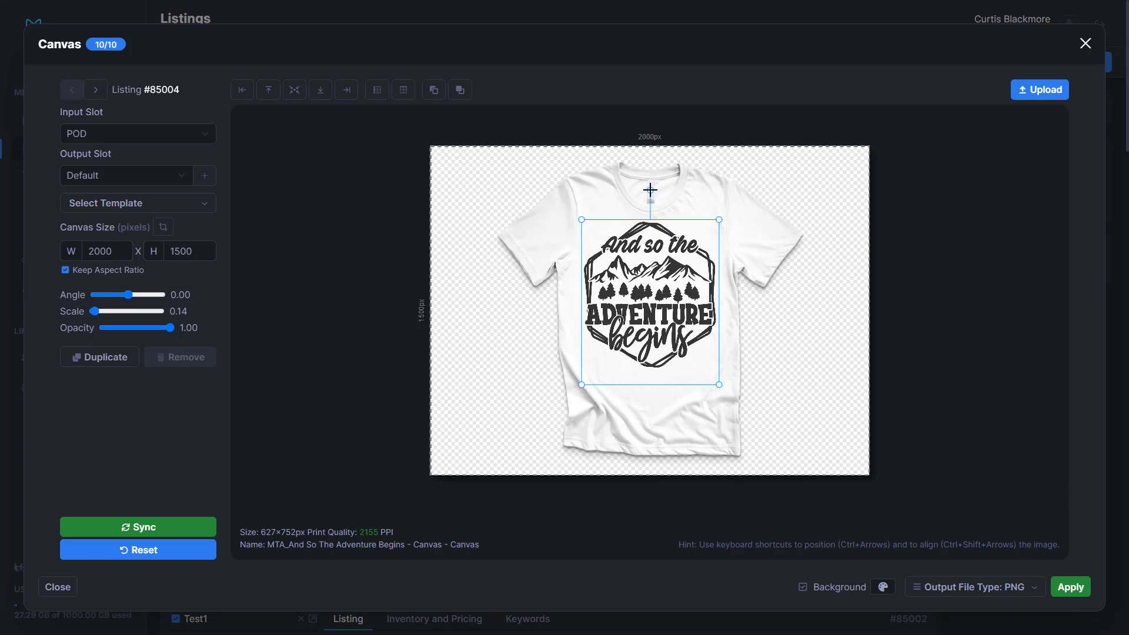
drag(647, 190, 647, 190)
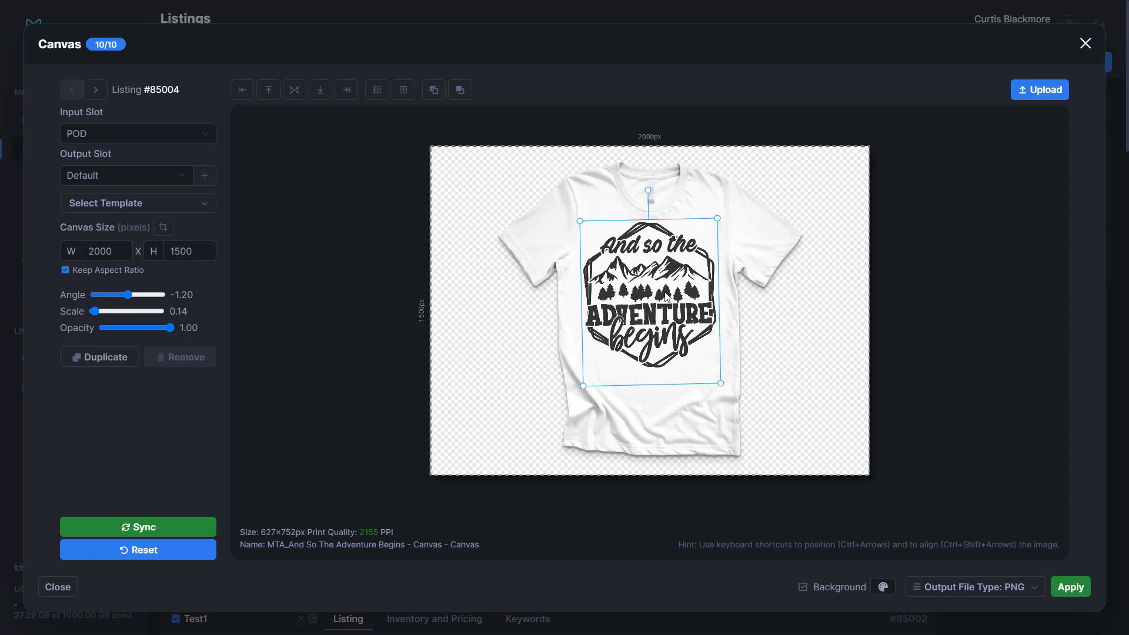
drag(724, 384, 725, 385)
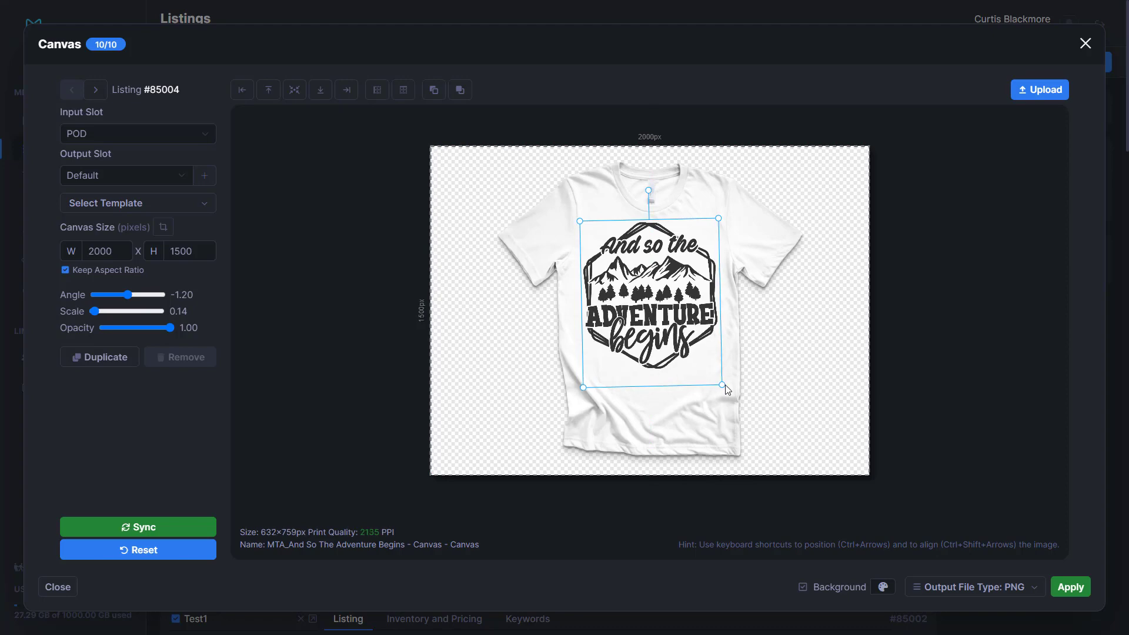
Preview the mockup on a solid background, sync the layout to all listings, and check several.
click(810, 587)
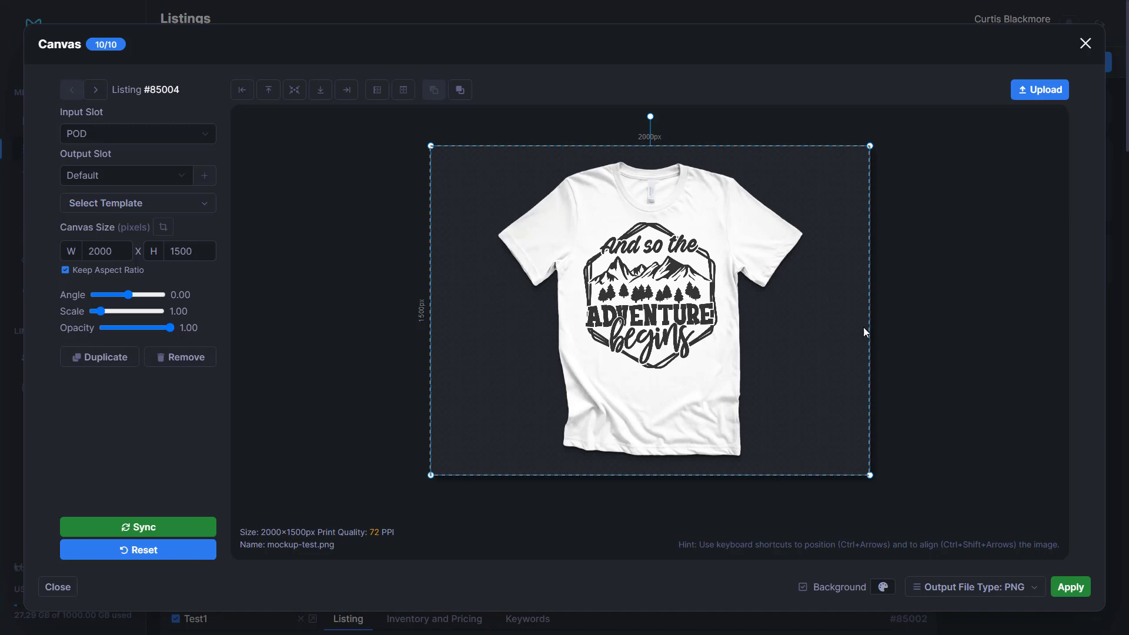
click(141, 531)
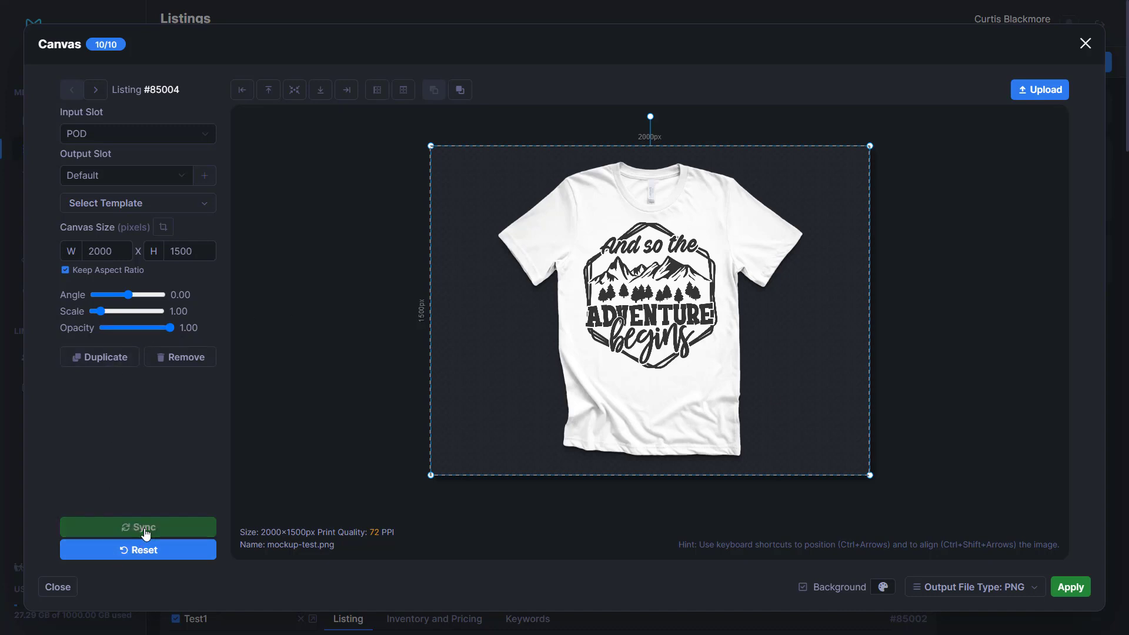
click(94, 92)
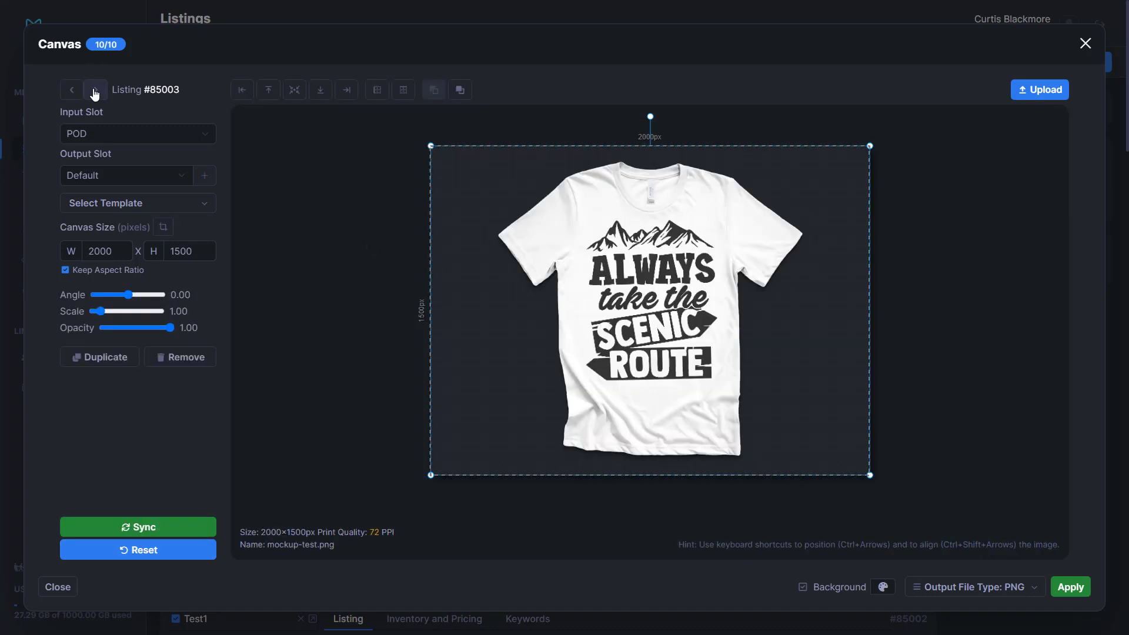
click(94, 92)
click(94, 91)
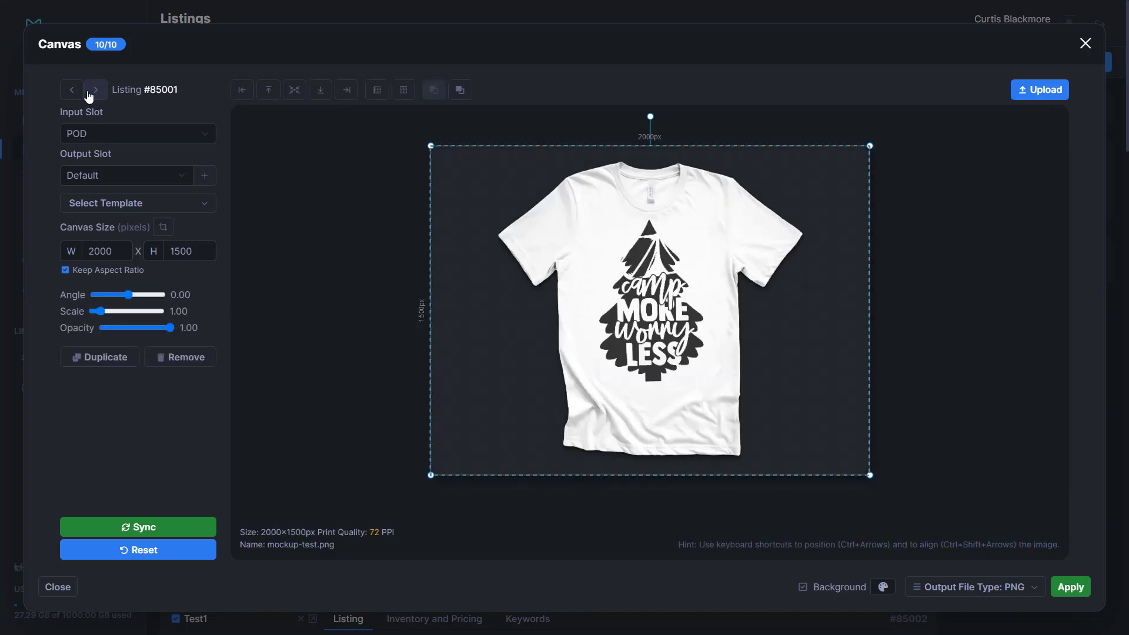
Return to listing #85004 and bring up the upload file picker.
click(72, 91)
triple_click(72, 92)
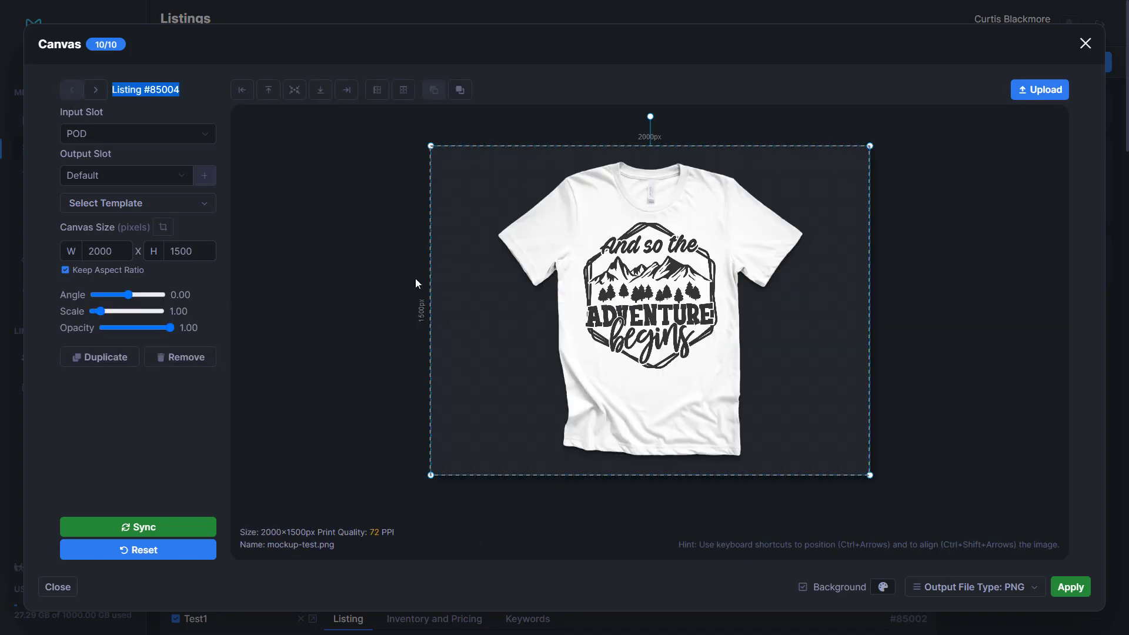
click(1041, 97)
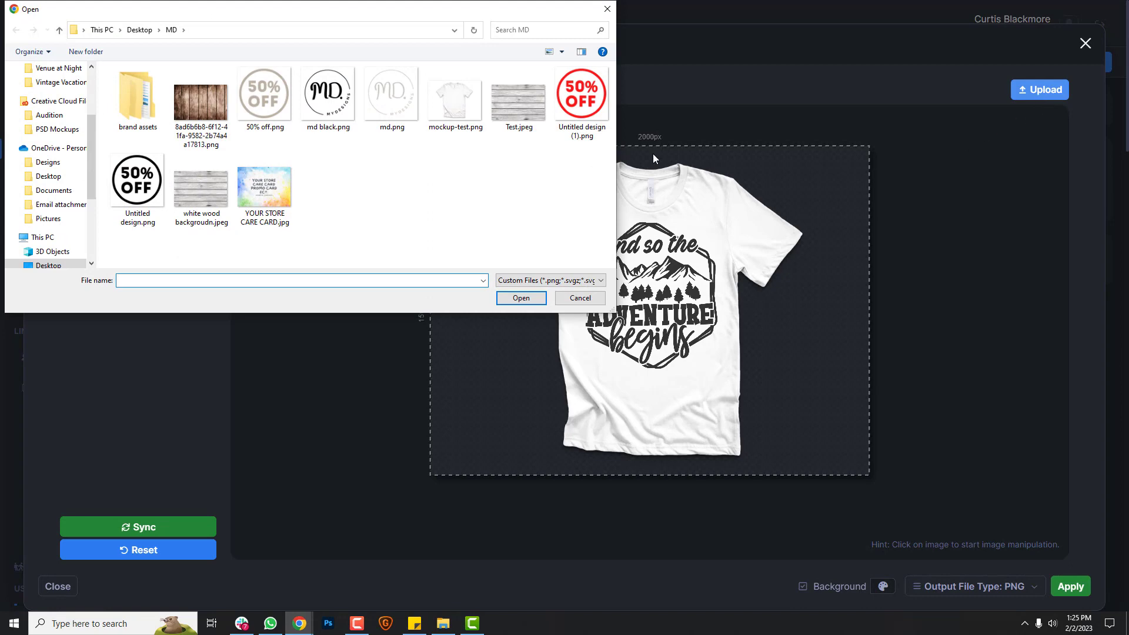
Load white wood backgroundn.jpeg, fit it to the canvas height, centre it horizontally, then deselect.
double_click(183, 195)
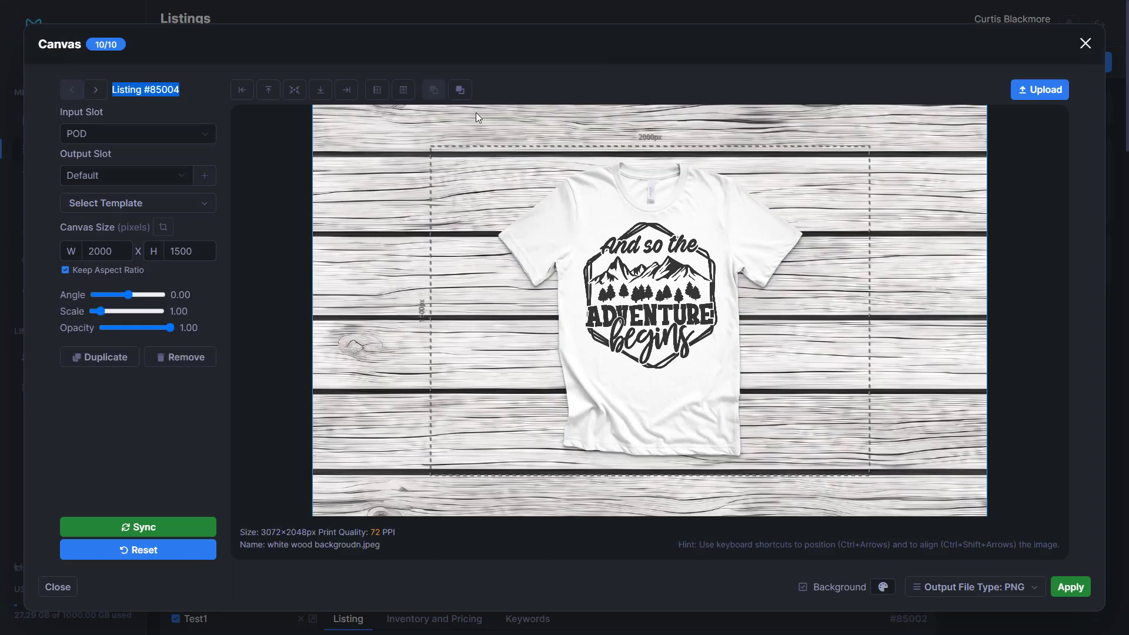
click(377, 89)
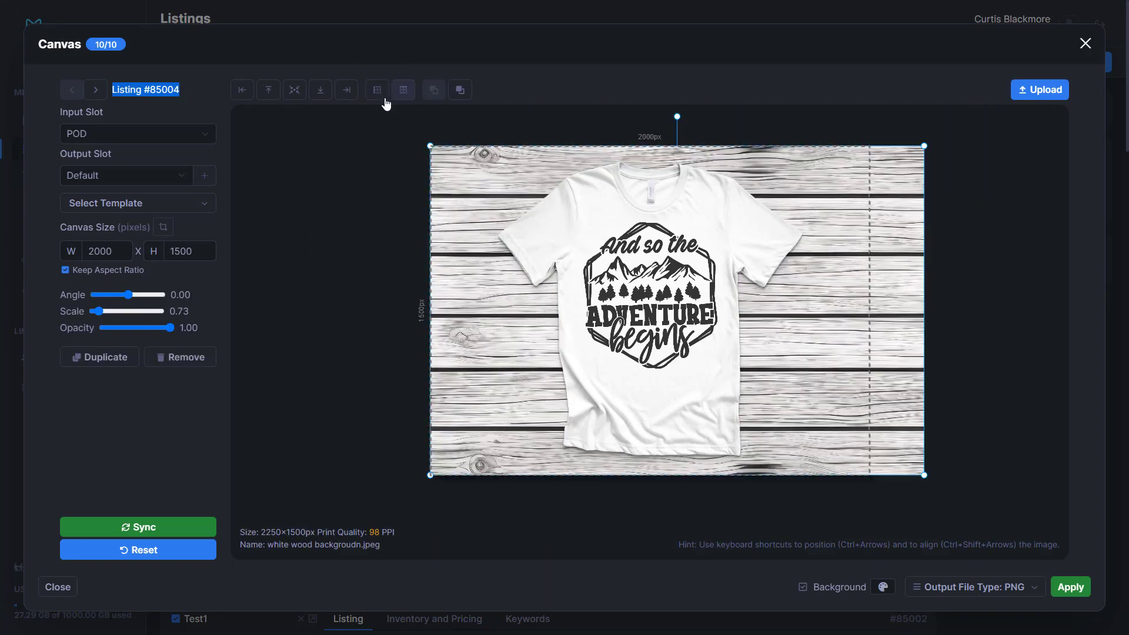
click(294, 90)
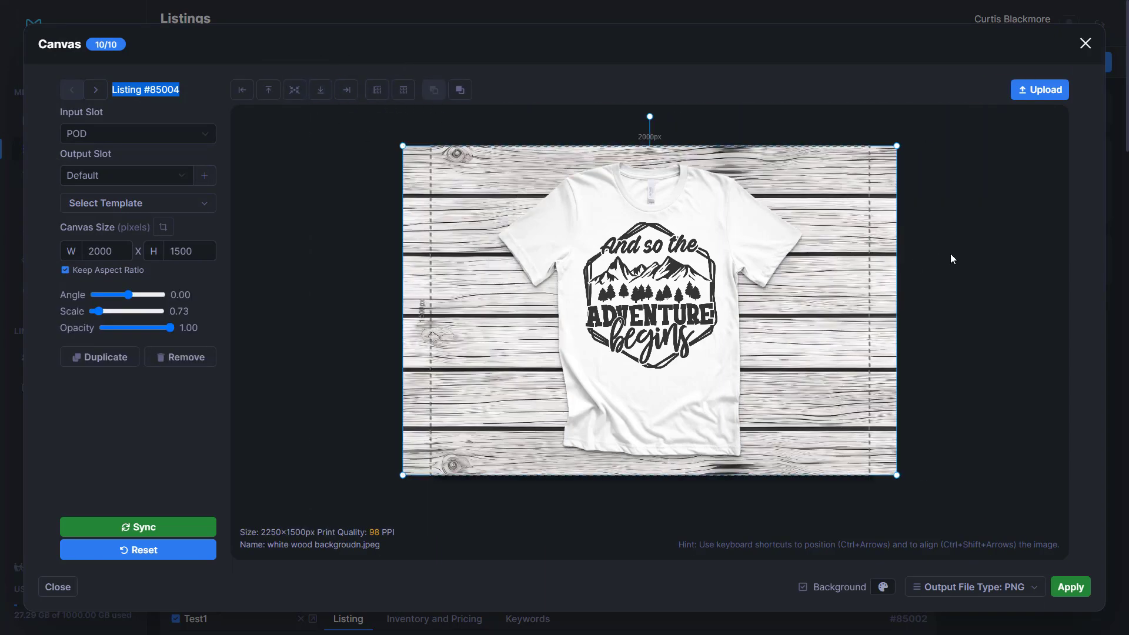
click(978, 333)
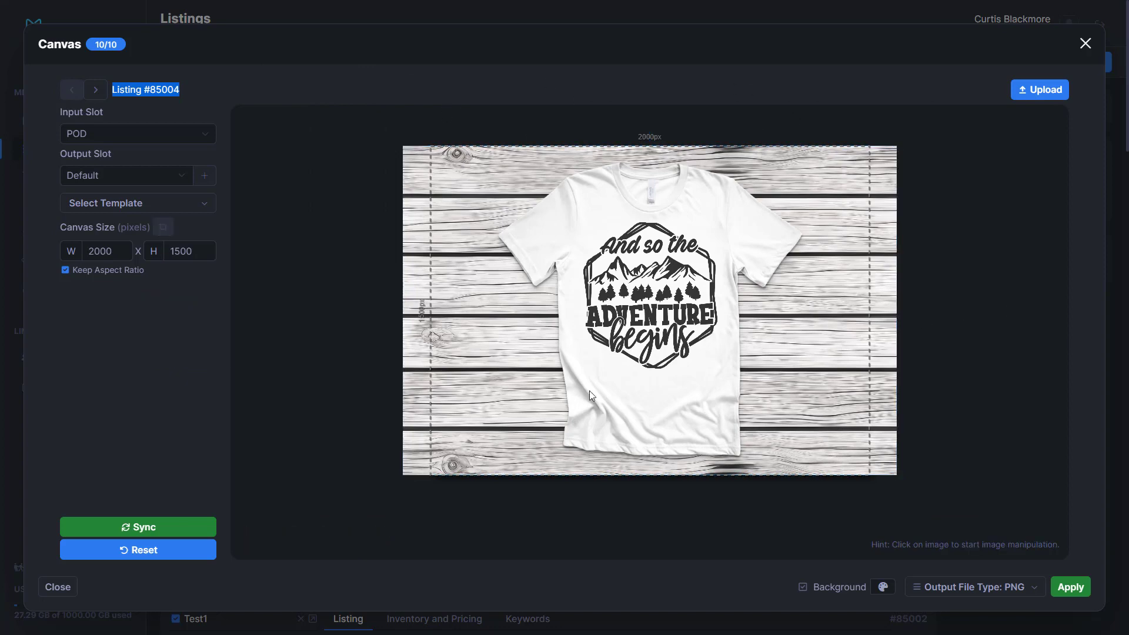
Add a new output slot named Test2.
click(204, 176)
key(ctrl+a)
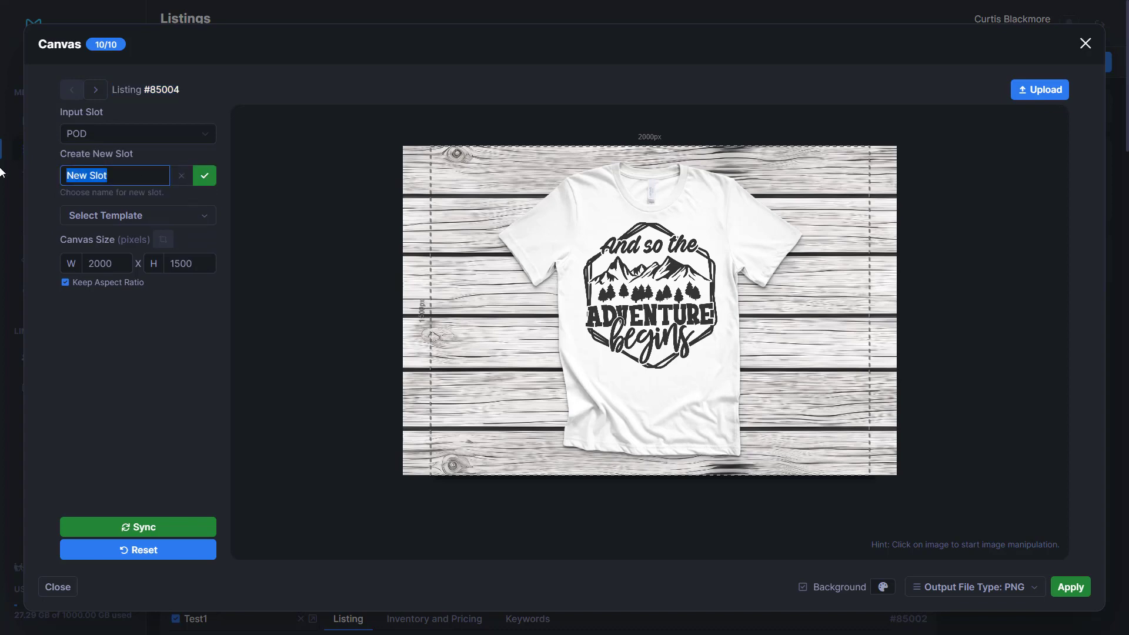
text(Test2)
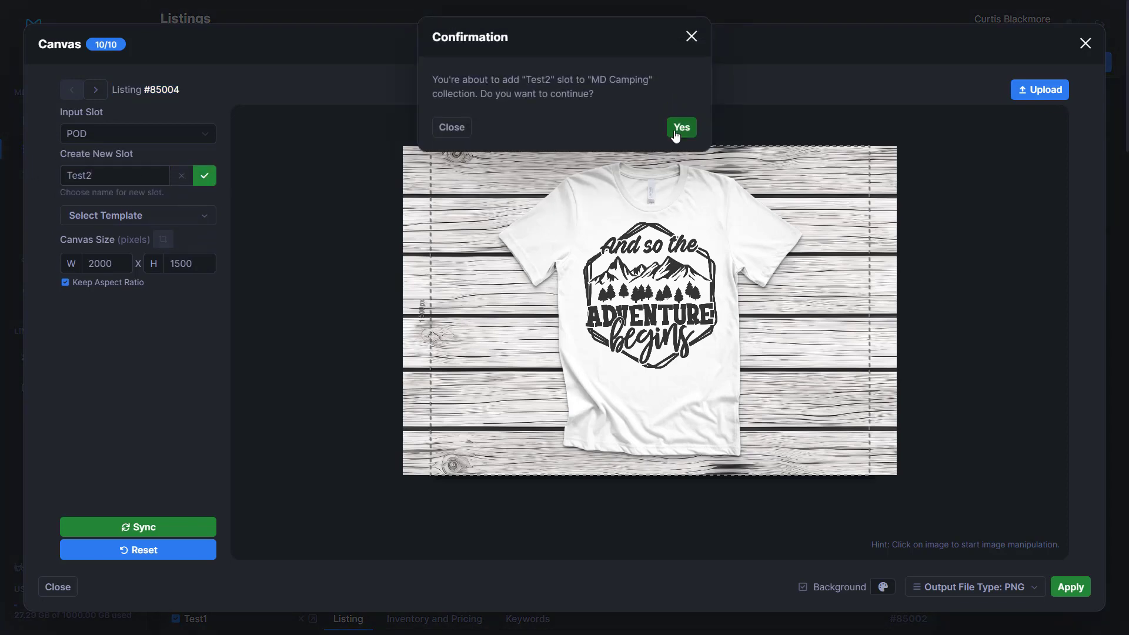
click(678, 126)
Upload md black.png, bring it forward, shrink it into the bottom-right corner, sync and apply.
click(691, 200)
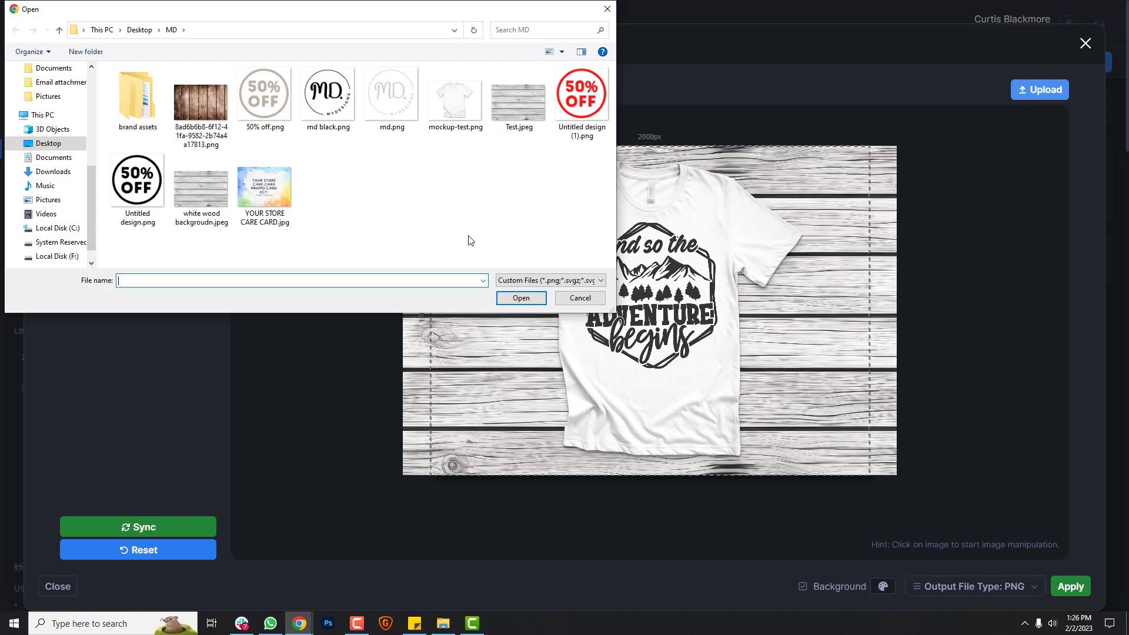
double_click(327, 94)
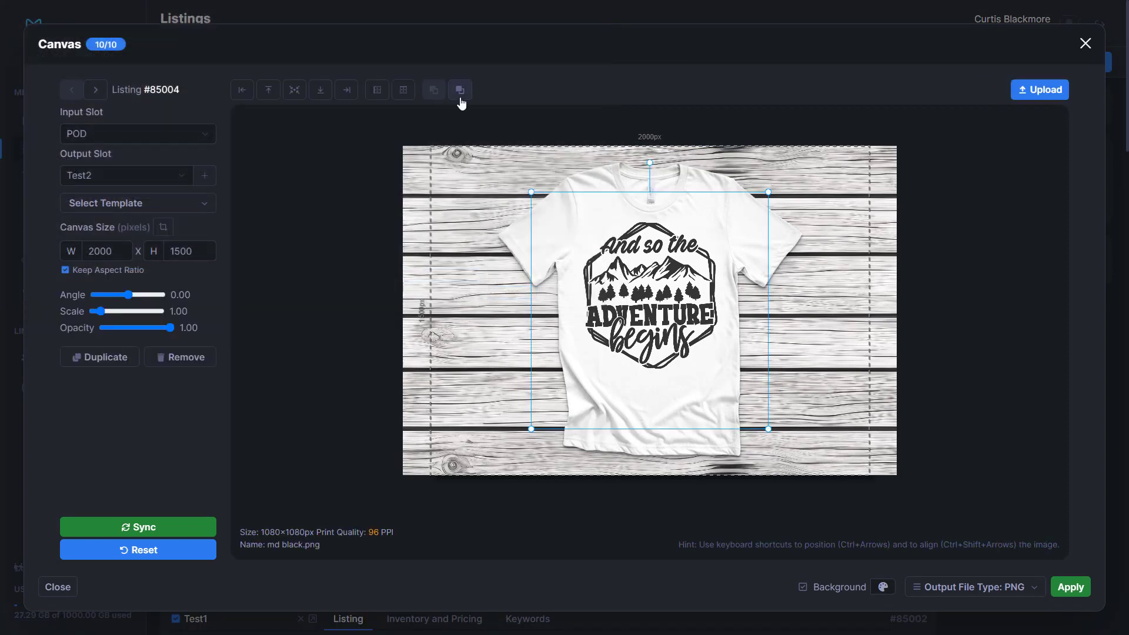
click(460, 91)
click(457, 91)
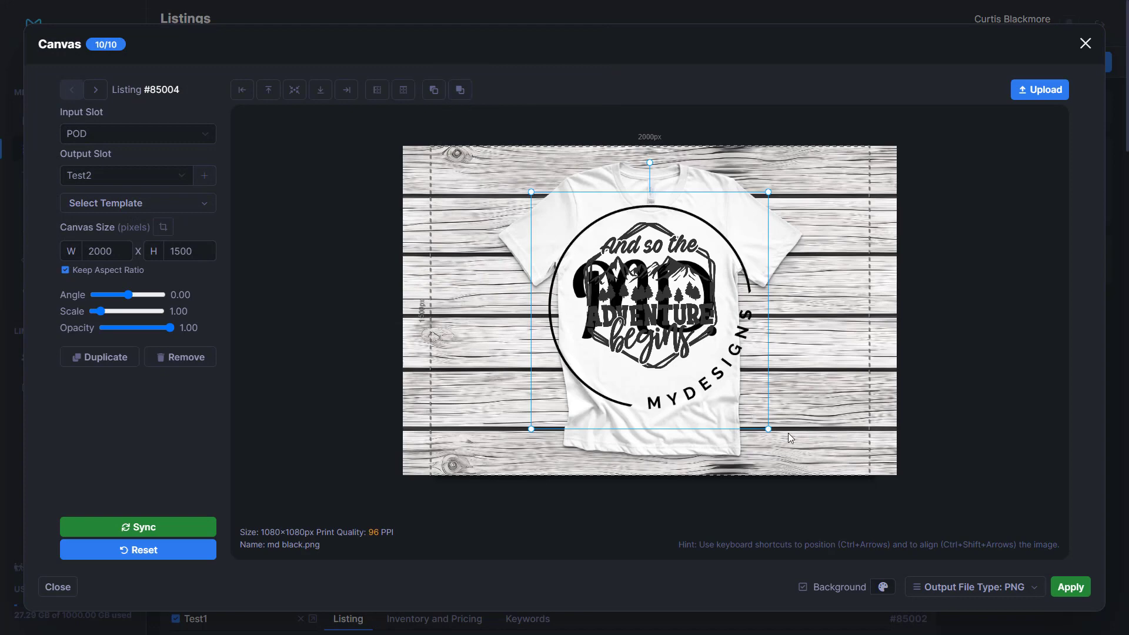
drag(768, 429, 605, 265)
drag(582, 227, 844, 434)
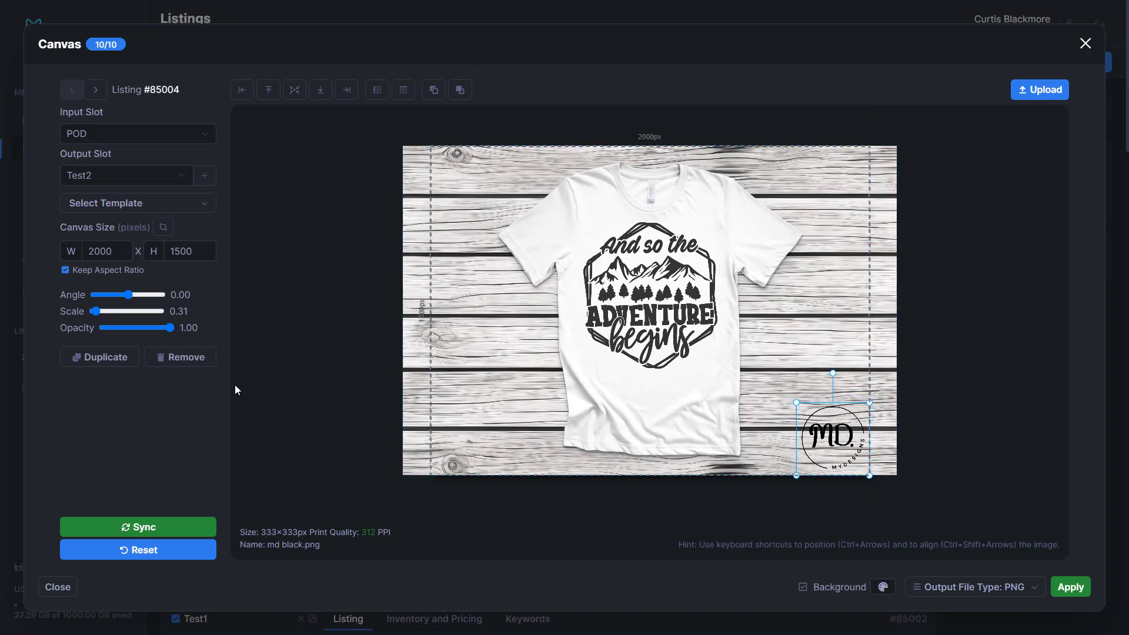
click(157, 533)
click(1070, 587)
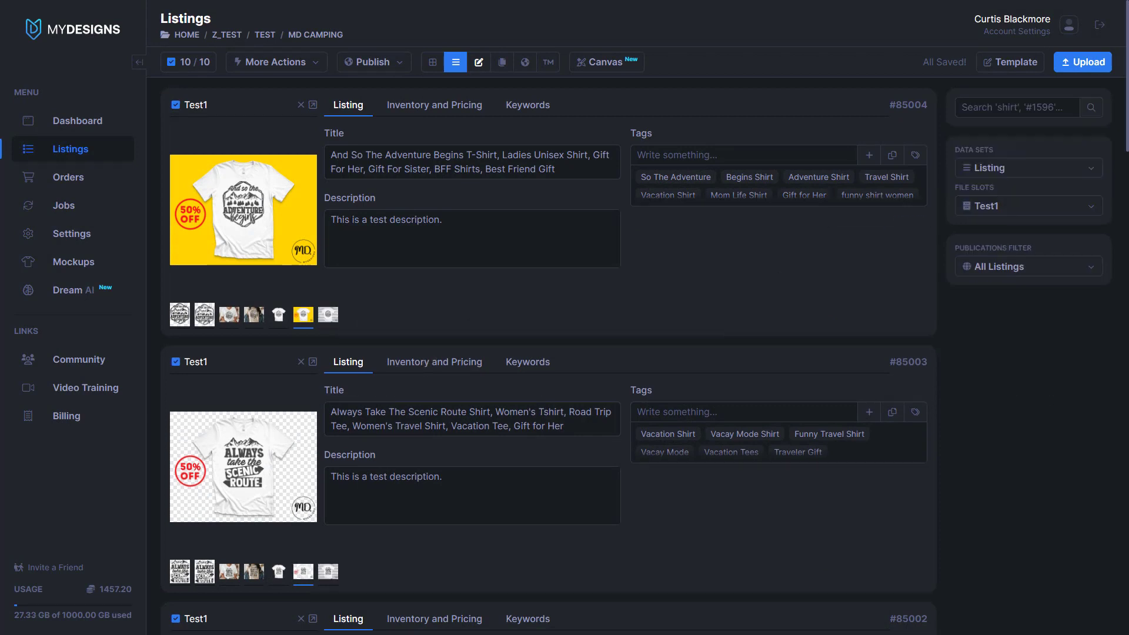
Show the Test2 mockups in the grid view, scroll through them, then return to the list layout.
click(1007, 206)
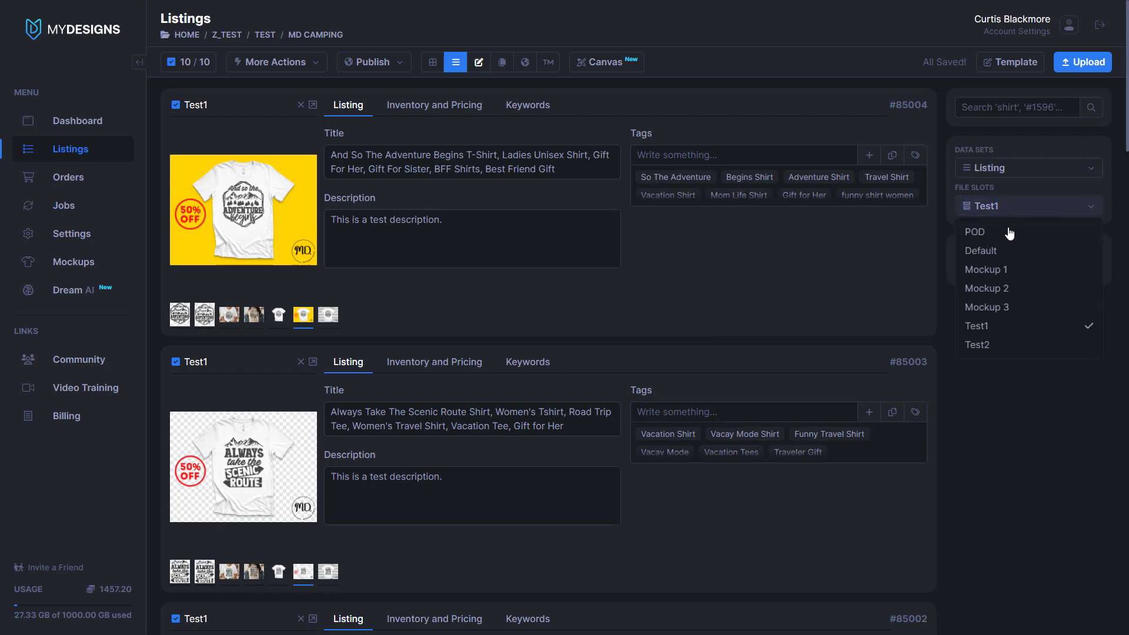
click(993, 345)
click(432, 61)
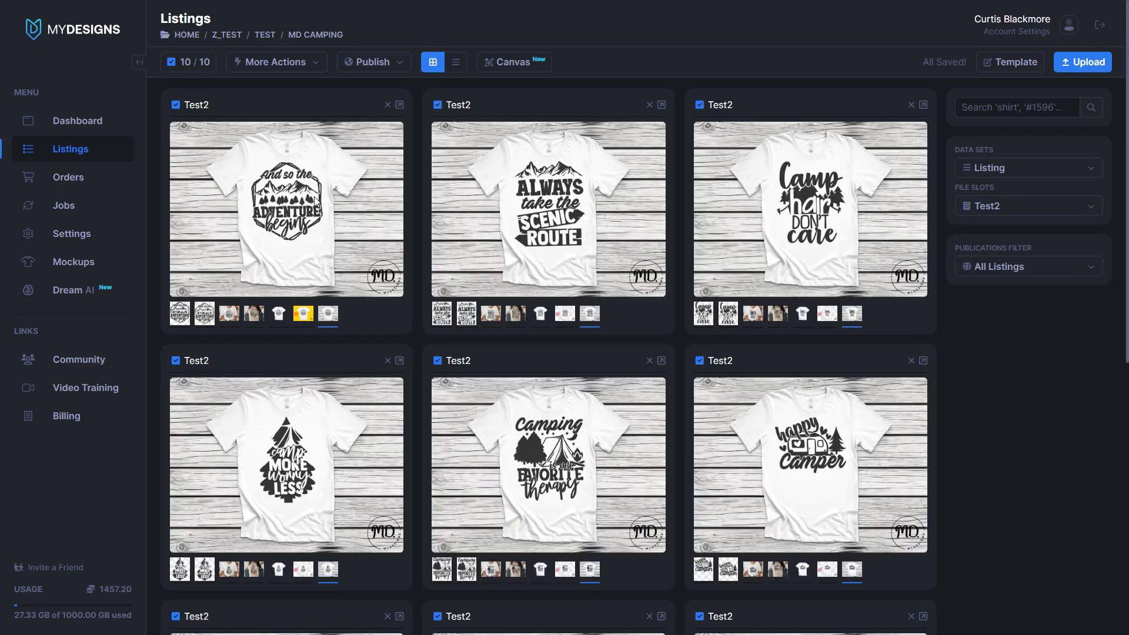
scroll(735, 346, down, 3)
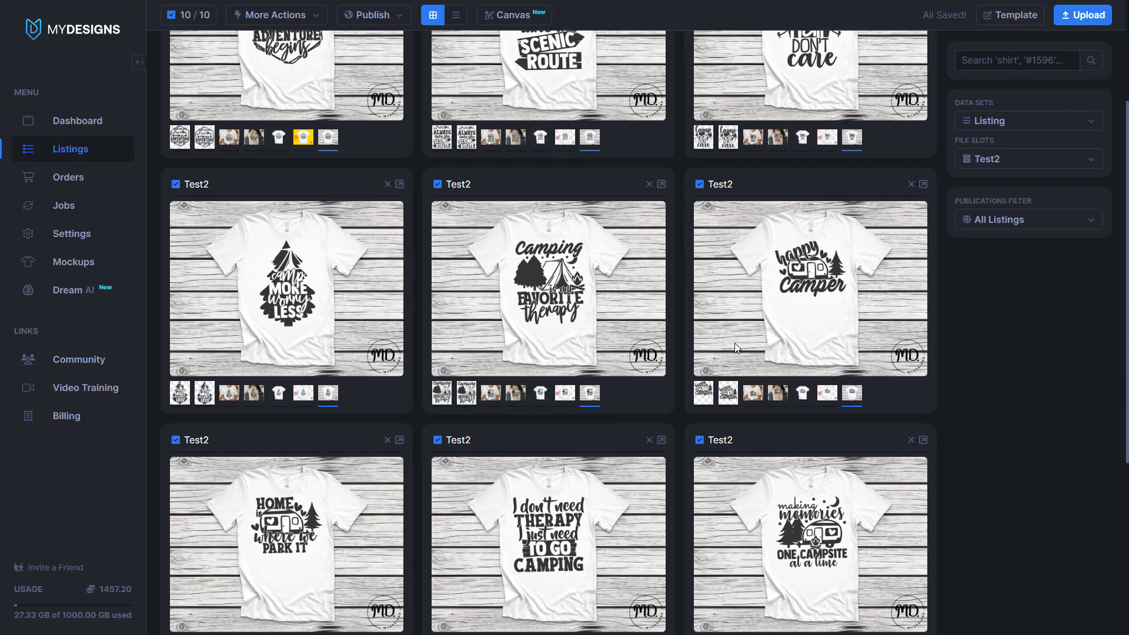
scroll(390, 434, down, 3)
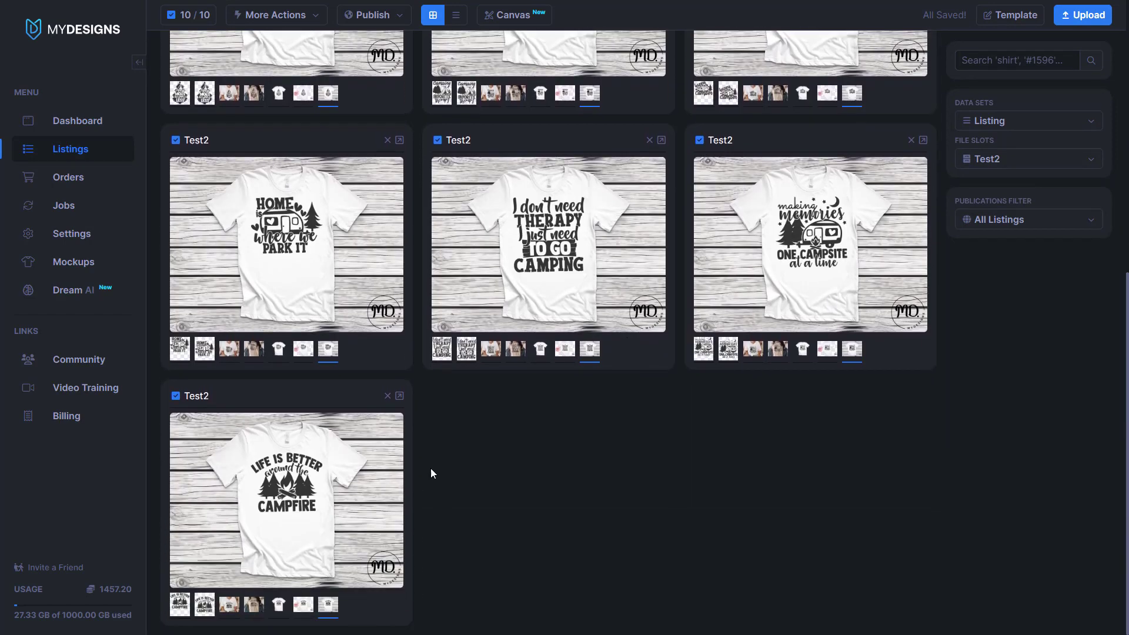
scroll(383, 484, up, 6)
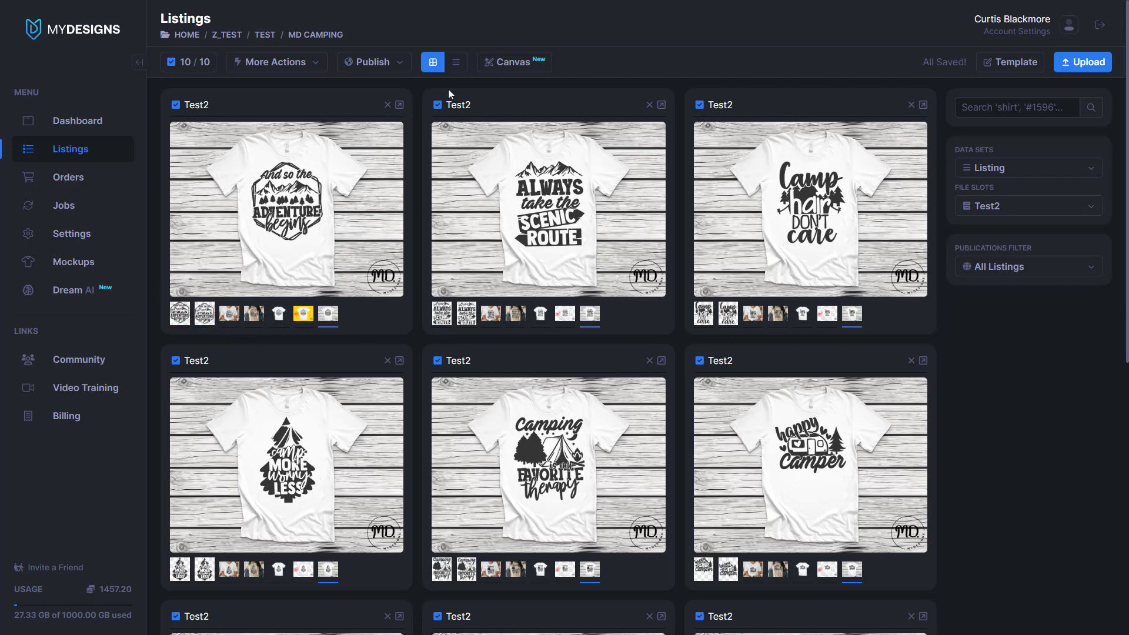
click(456, 62)
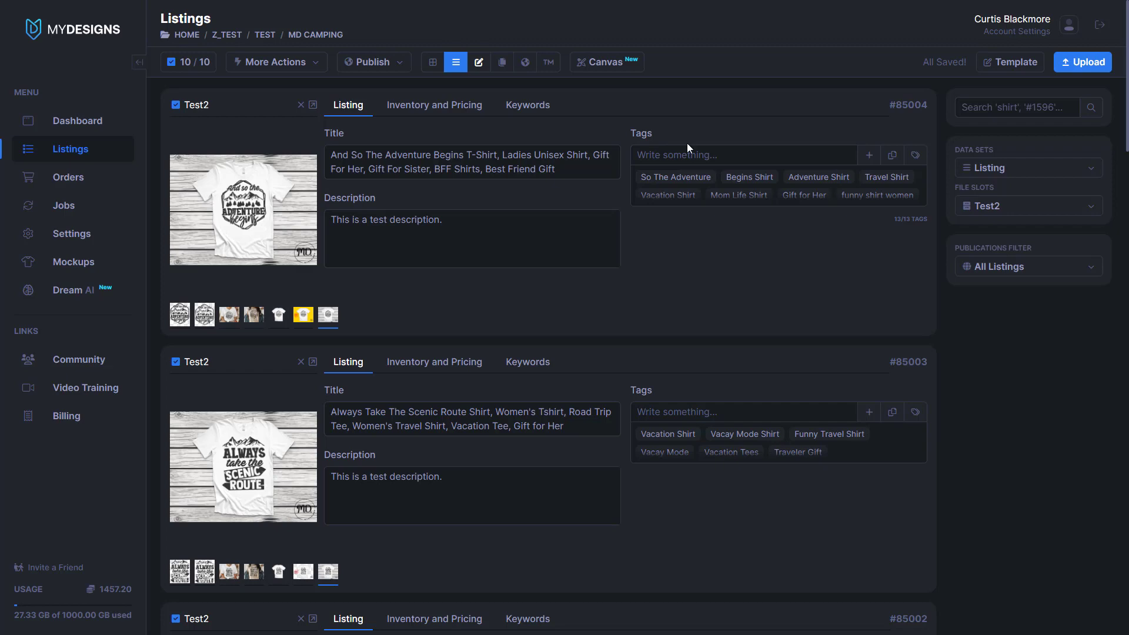
In the canvas editor, scale the Adventure Begins design to about 0.55, move it off-canvas, and set opacity 0.
click(603, 64)
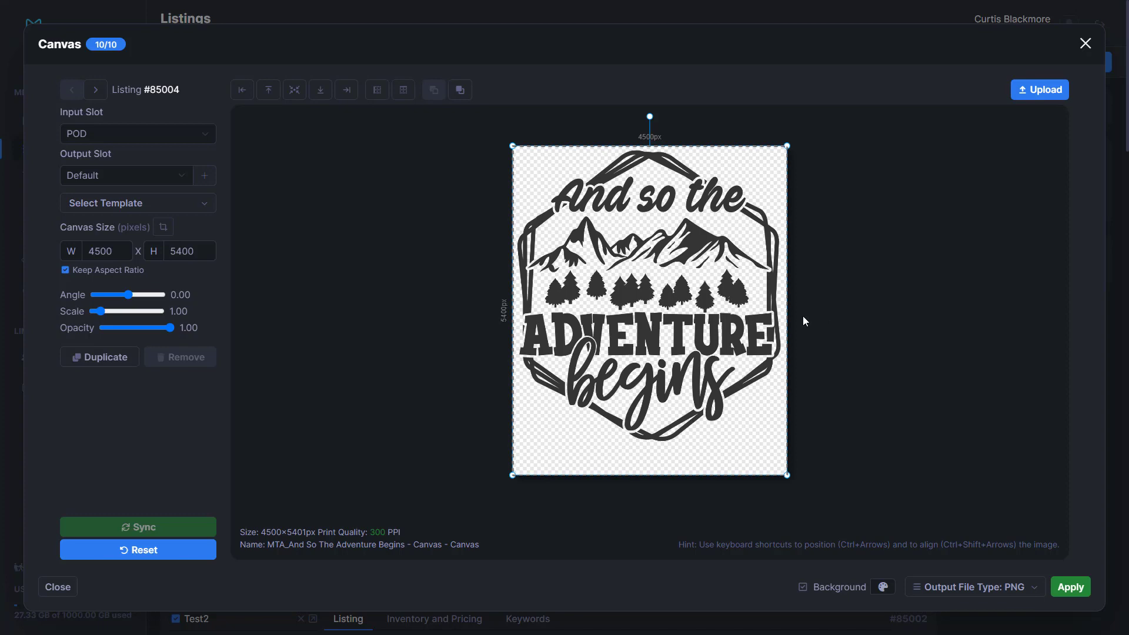
drag(770, 330, 785, 329)
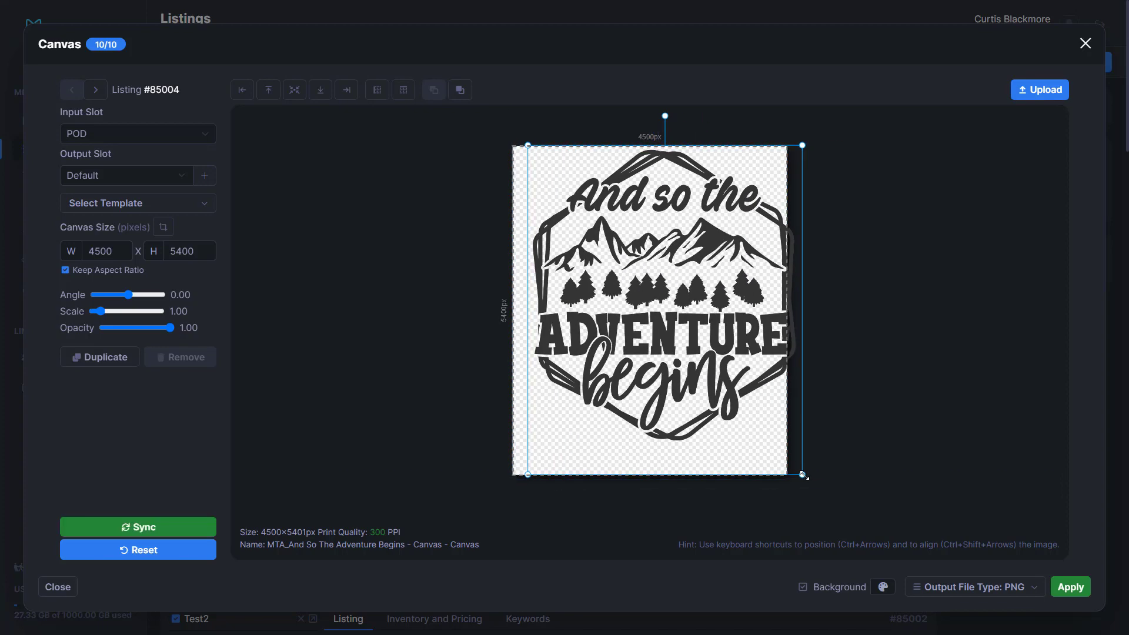
drag(803, 475, 678, 328)
drag(640, 243, 416, 273)
drag(168, 331, 21, 338)
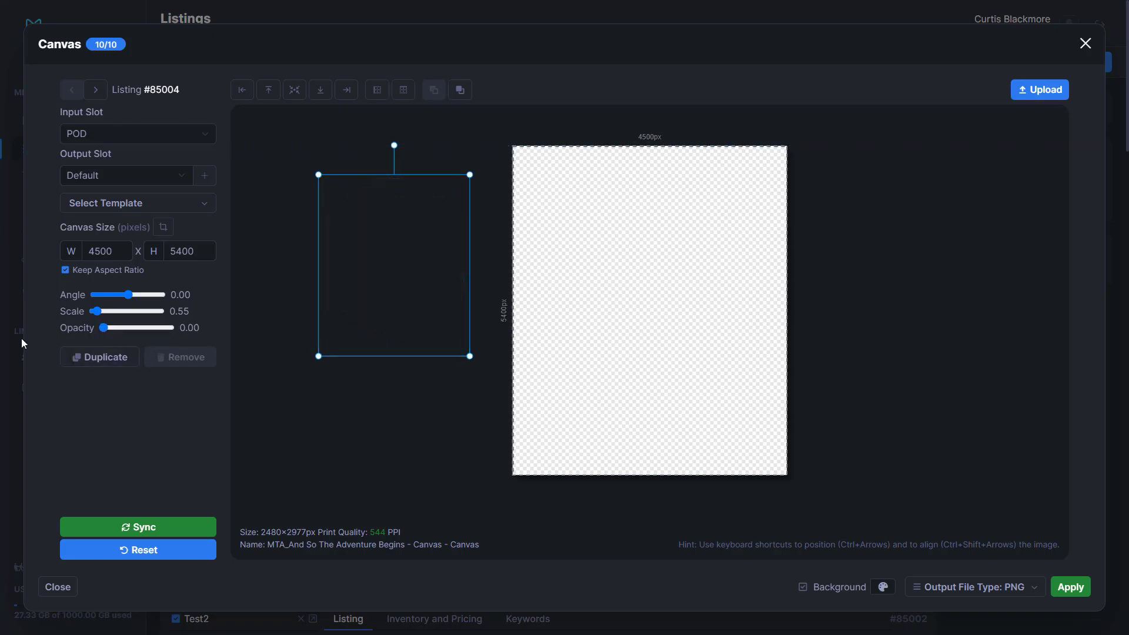
click(1039, 90)
Load YOUR STORE CARE CARD.jpg and fit the canvas to it at 2000×1500.
click(270, 202)
double_click(270, 202)
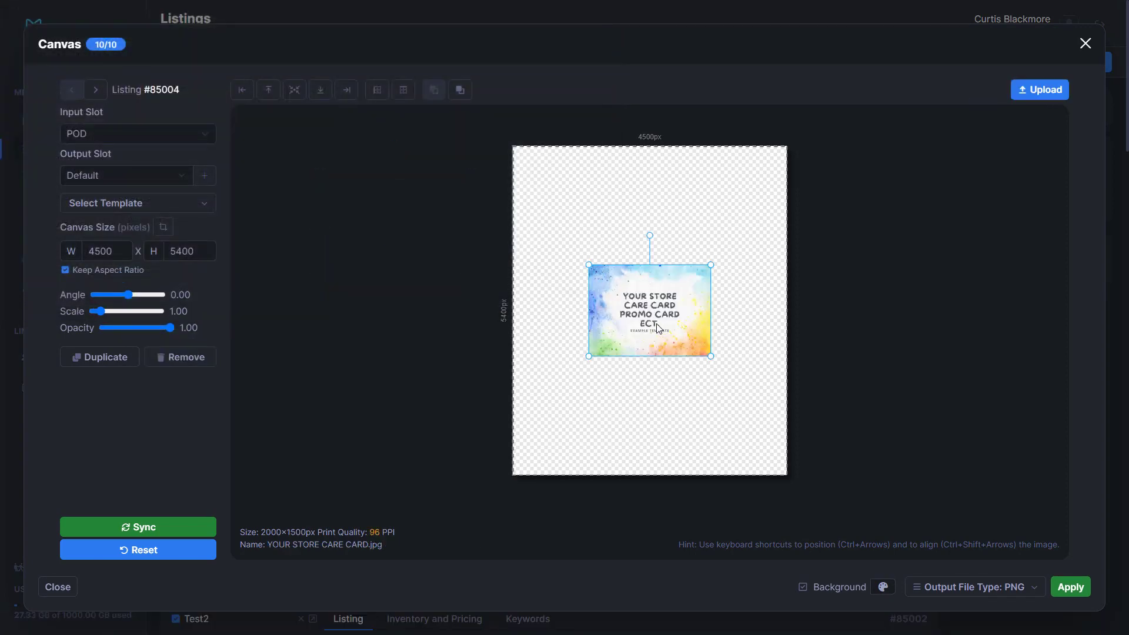
drag(662, 327, 657, 316)
click(163, 227)
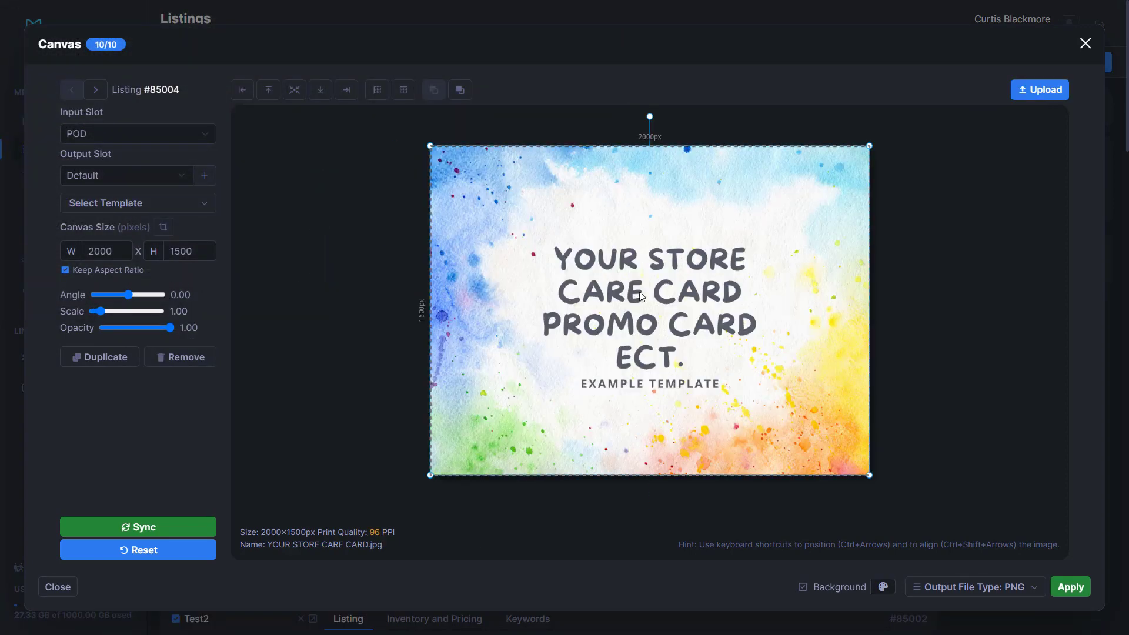
click(714, 287)
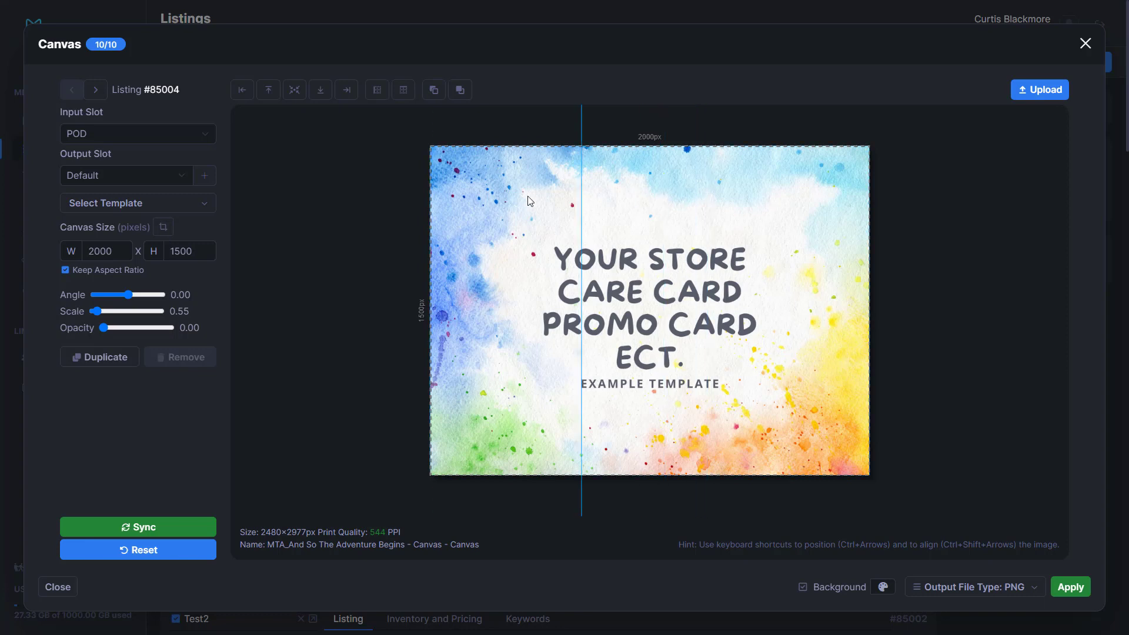
click(687, 235)
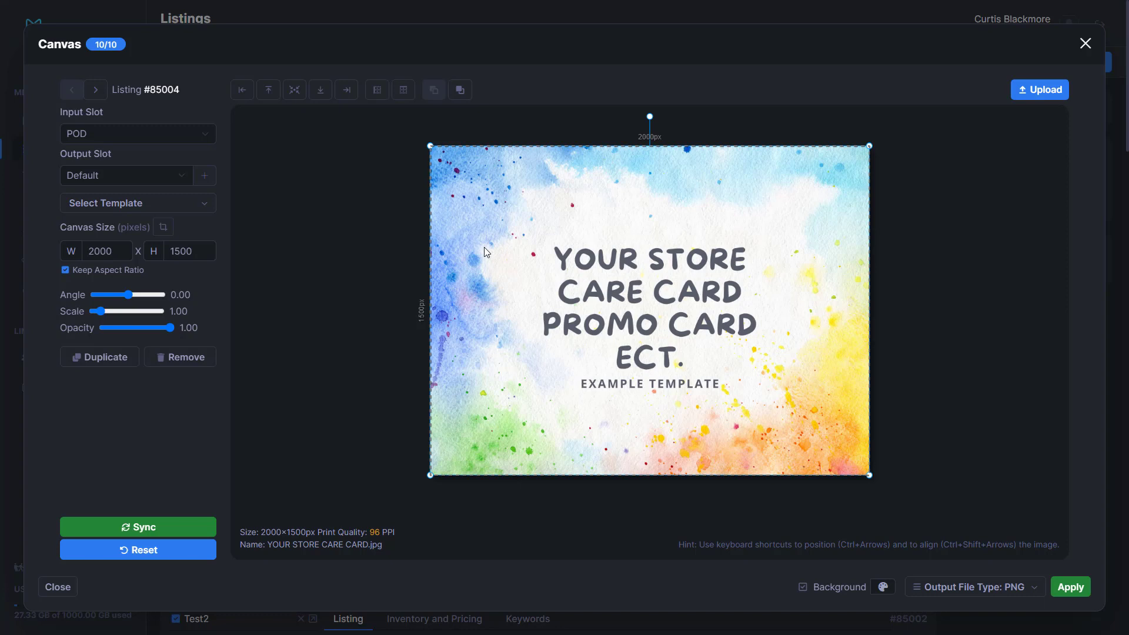
Create a new output slot named Card and confirm adding it.
click(139, 175)
click(204, 175)
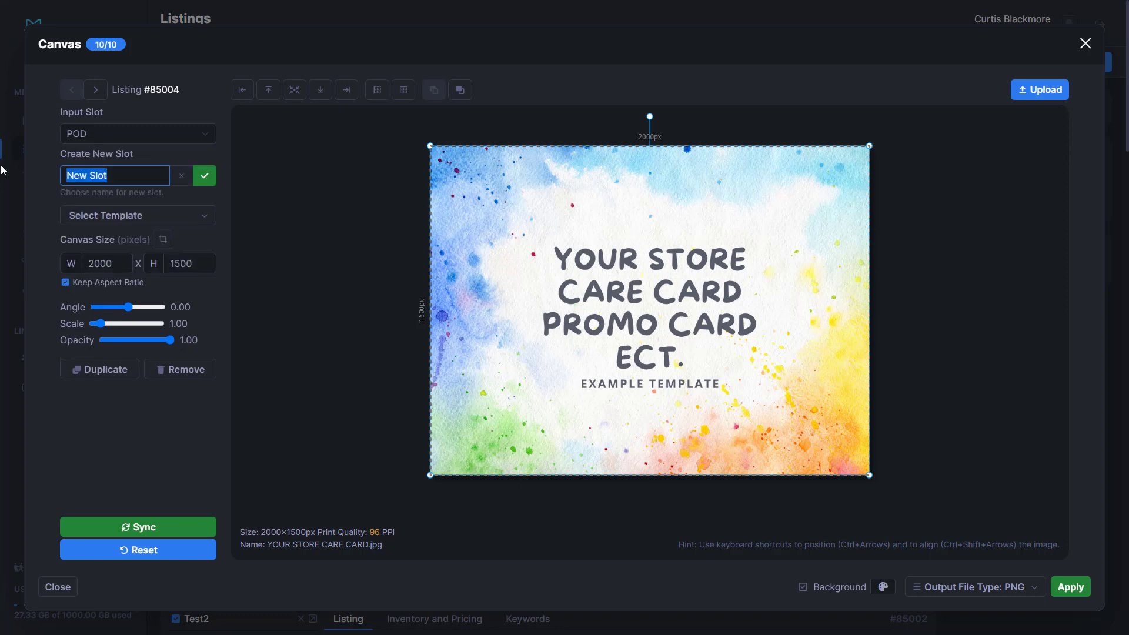
text(Card)
click(204, 175)
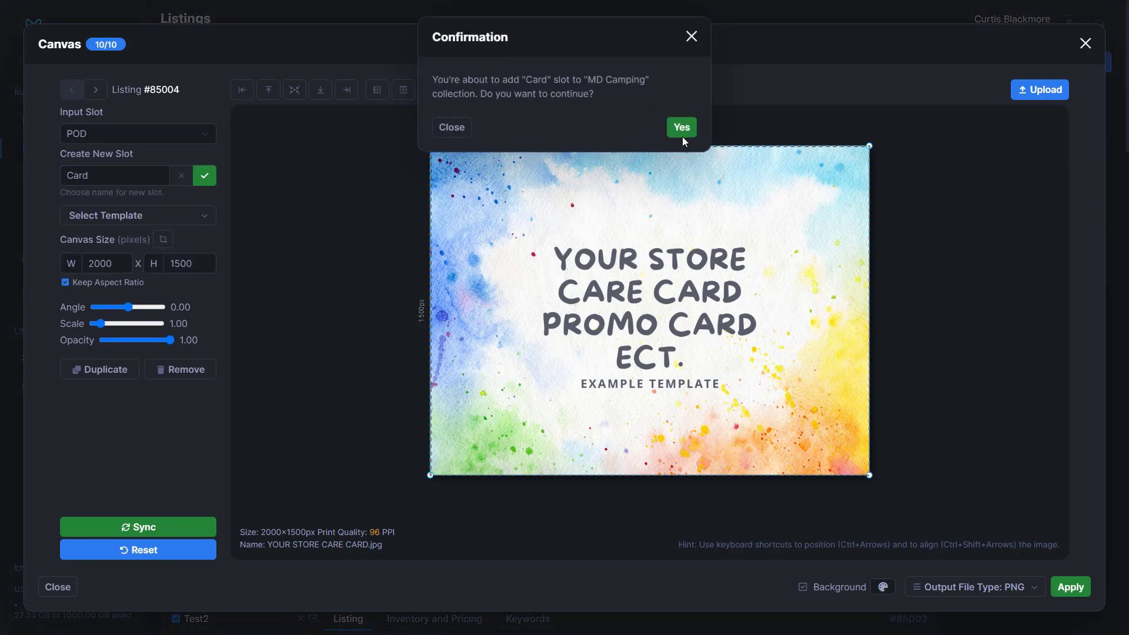
click(682, 128)
Sync the card layout, preview another listing, return to #85004, and apply to all ten listings.
click(155, 527)
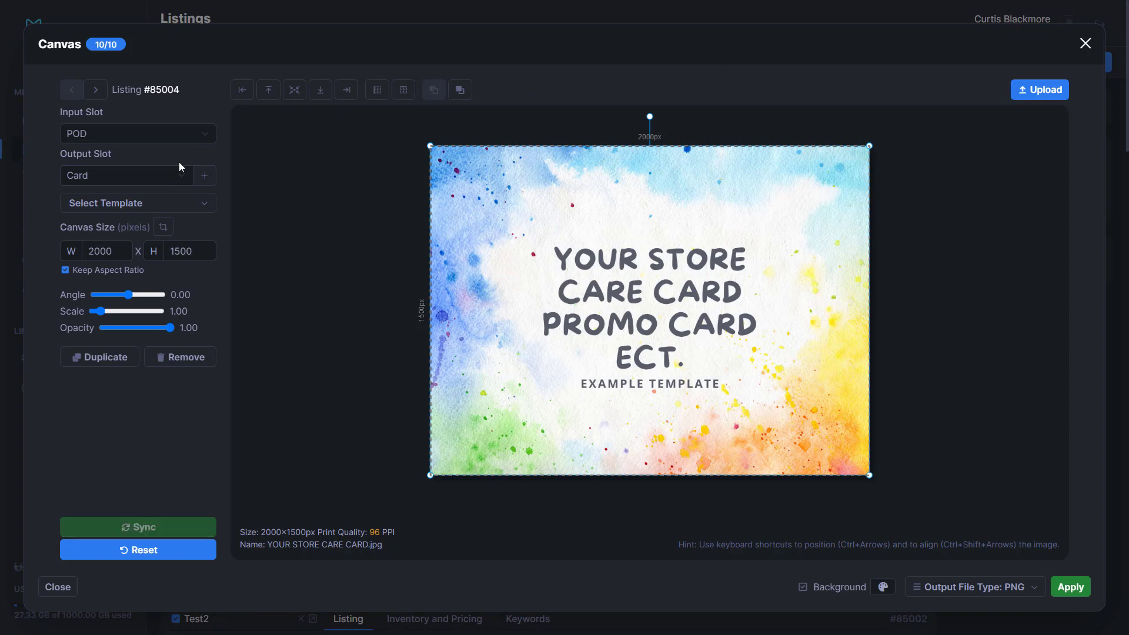
click(99, 96)
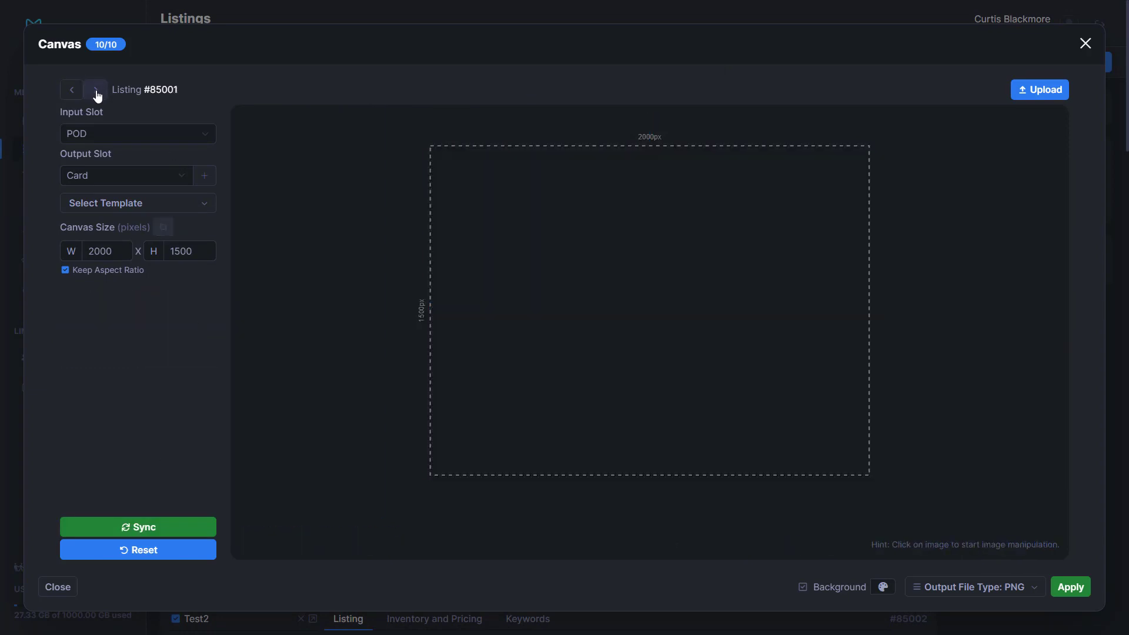
double_click(72, 89)
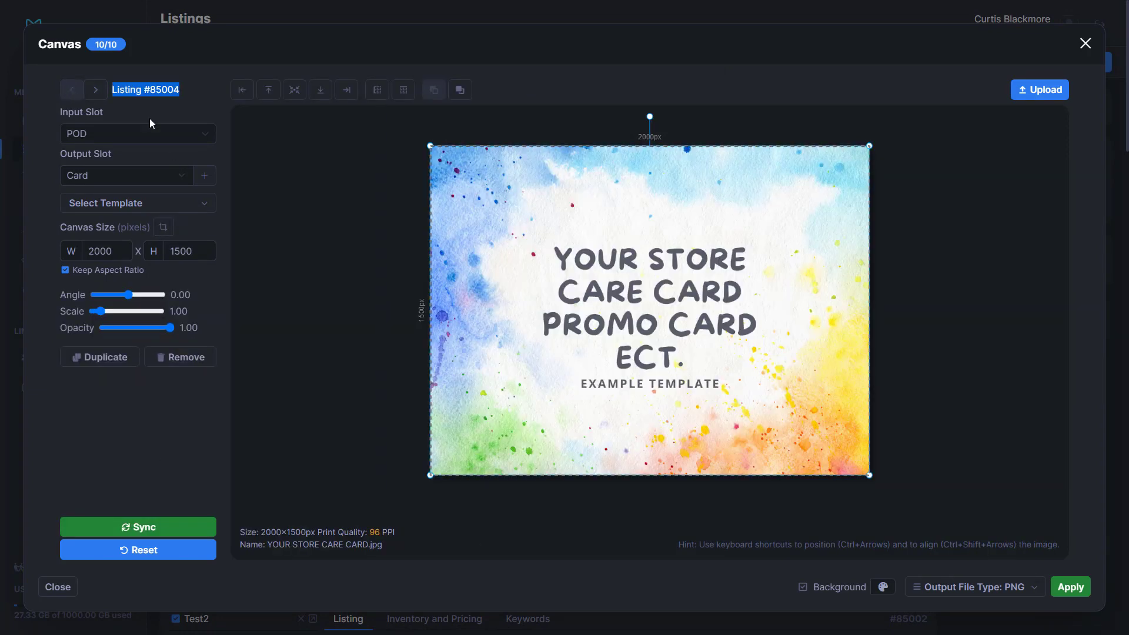
click(1070, 587)
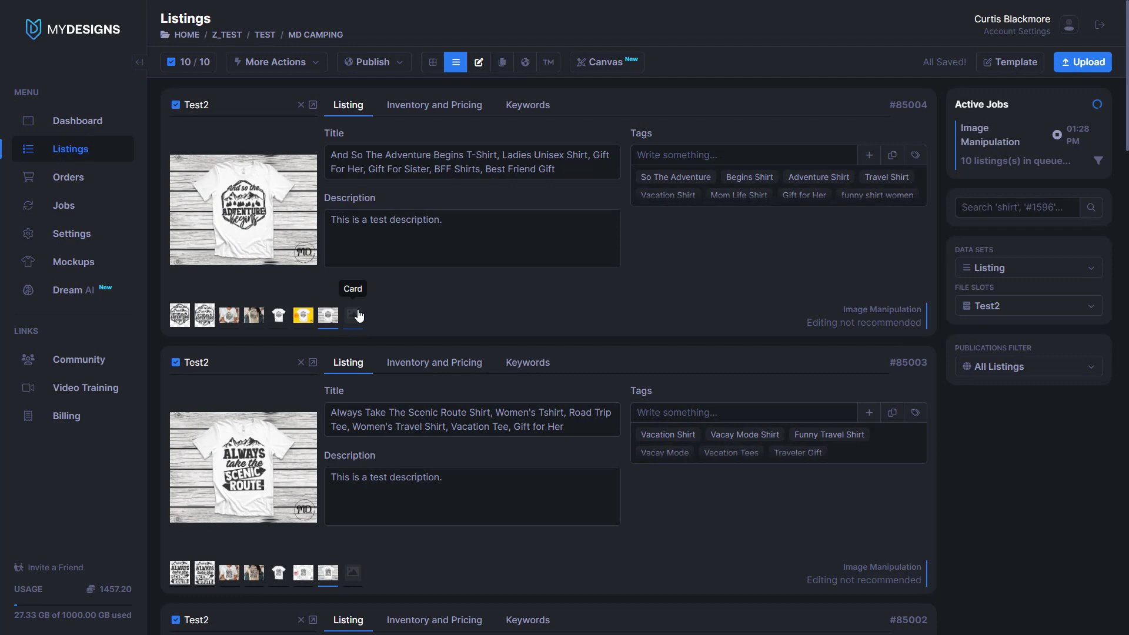
While the job finishes, check the new Card slot thumbnail on listing #85004 and open the file slots list.
scroll(460, 466, down, 9)
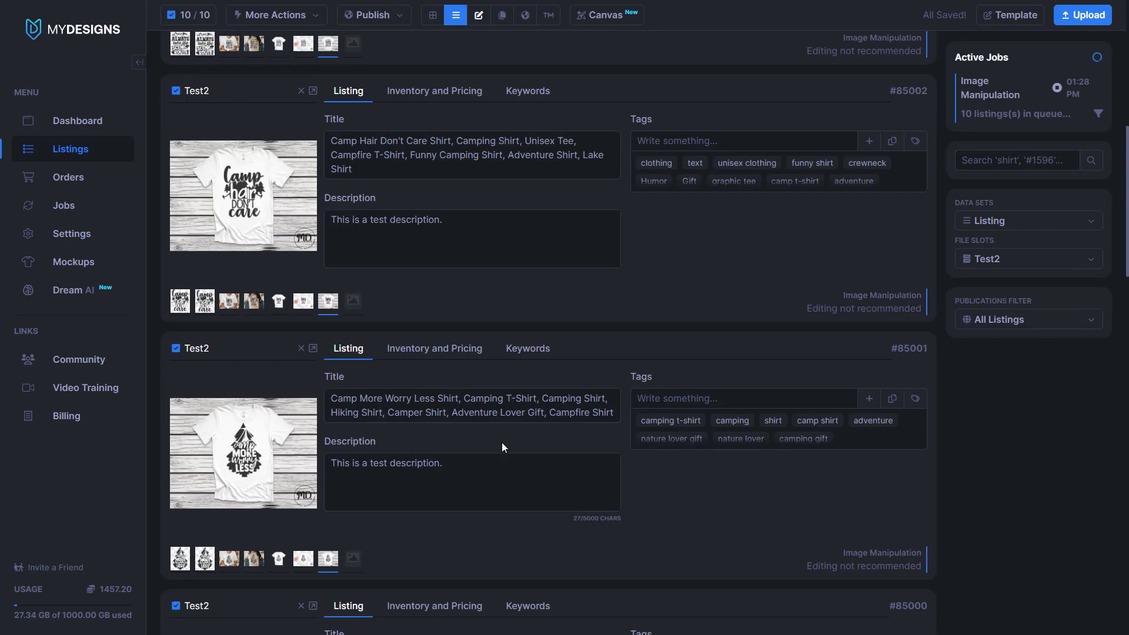
scroll(502, 442, up, 9)
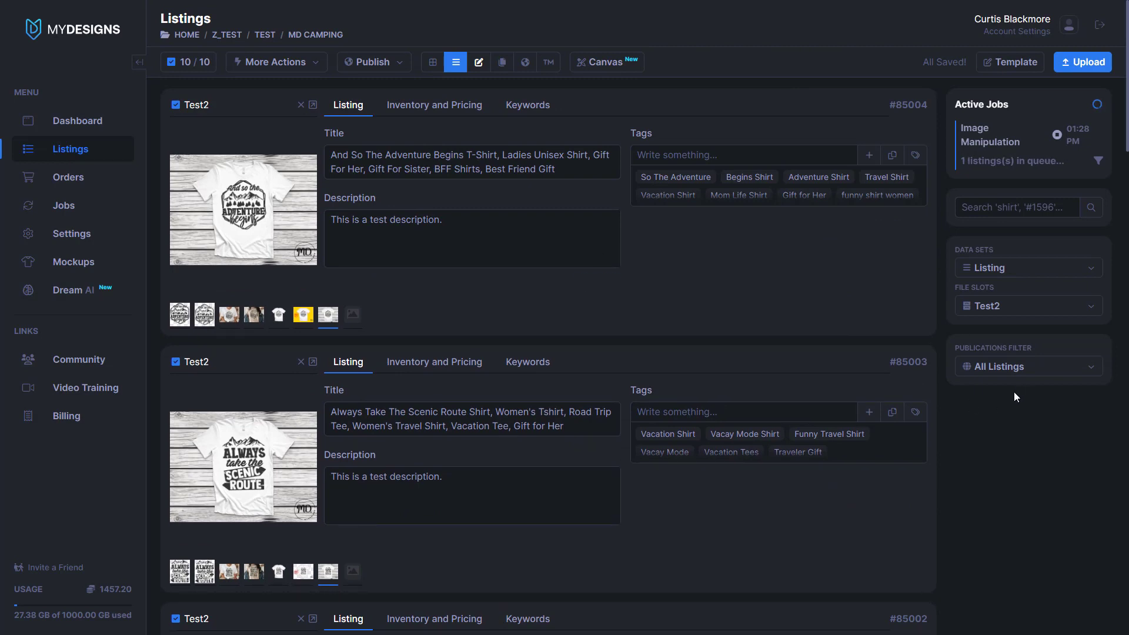
click(353, 315)
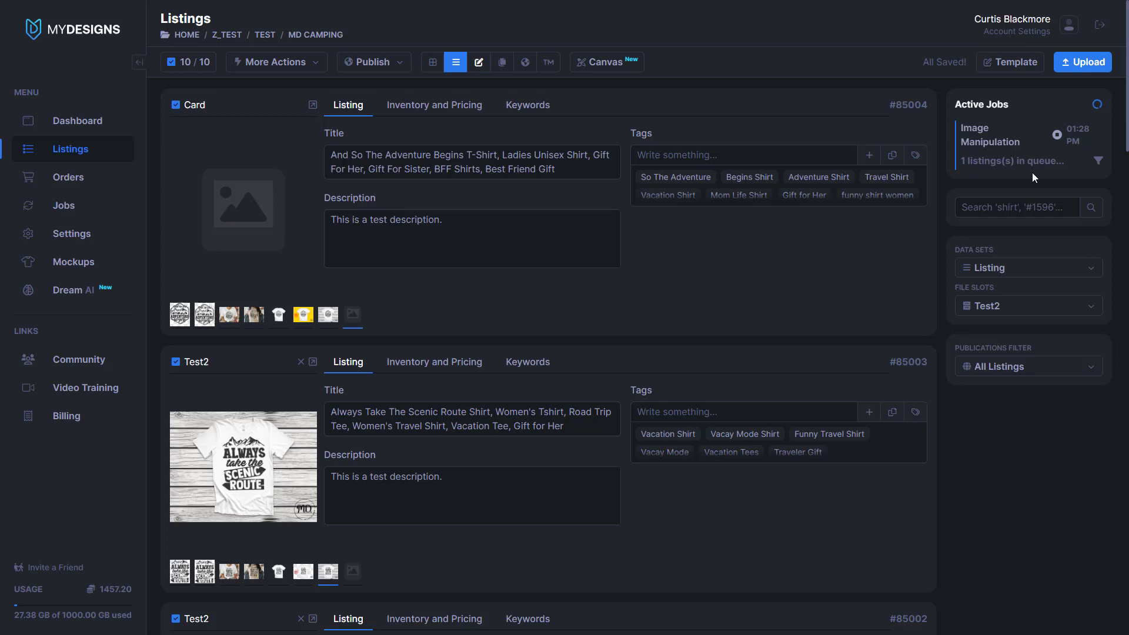
click(1019, 307)
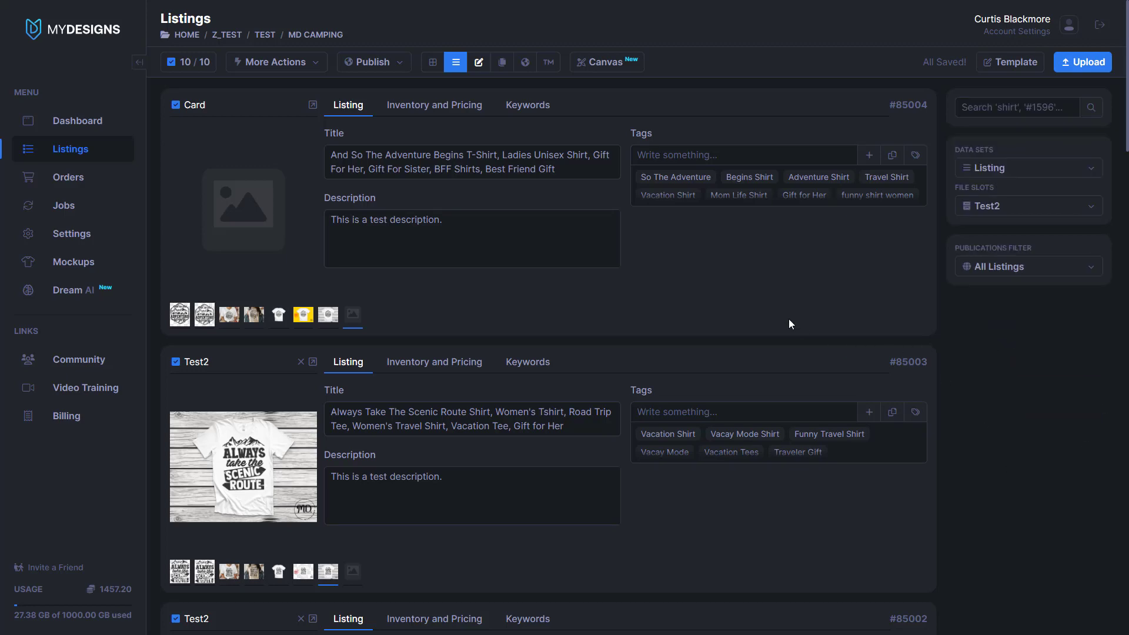
Switch to the grid view, set File Slots to Card, and scroll through the care card images.
click(432, 61)
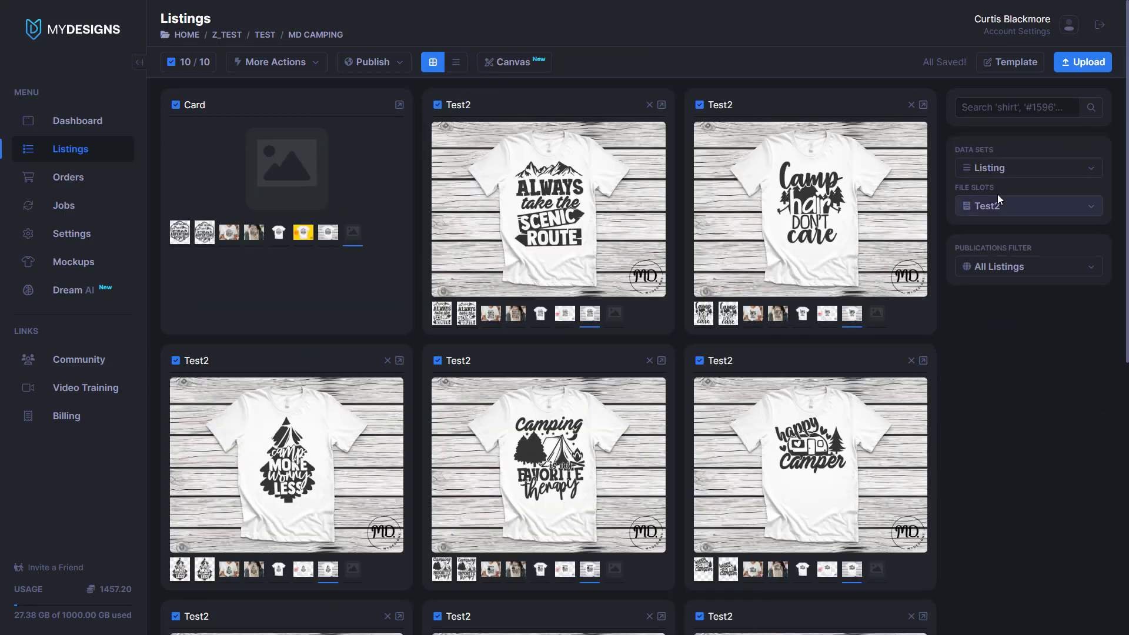
click(1022, 207)
click(1007, 365)
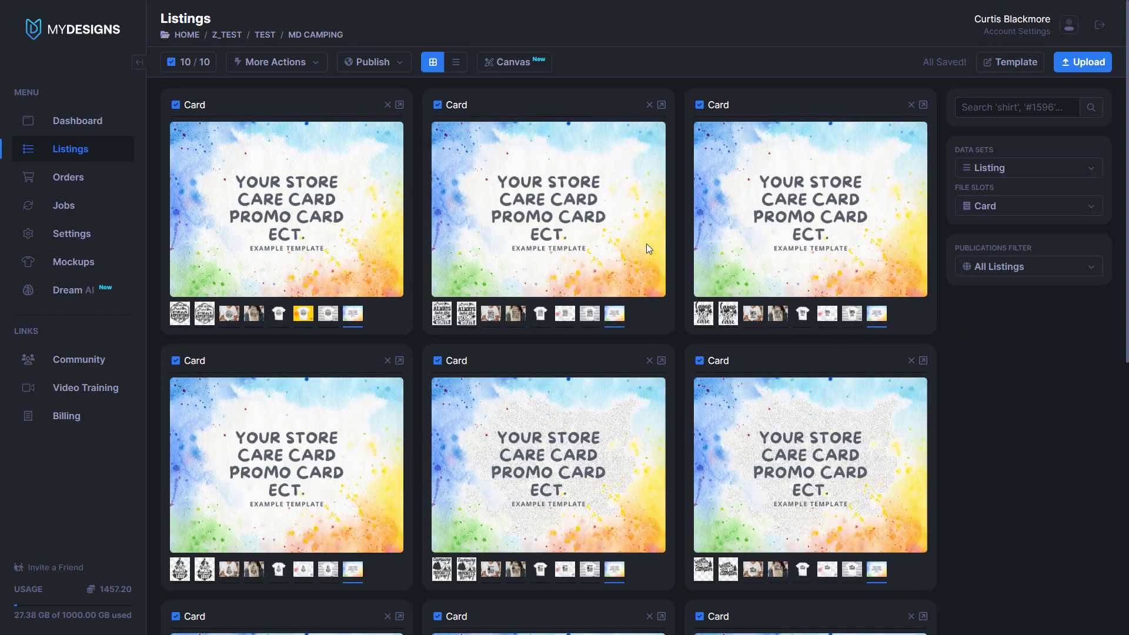
scroll(837, 235, down, 8)
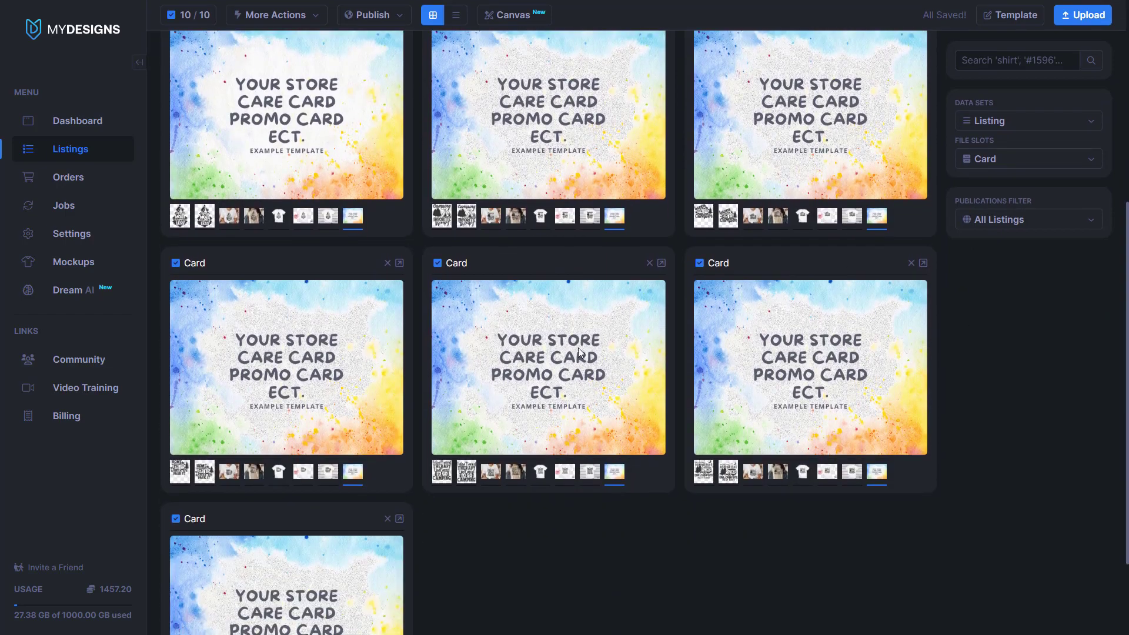
scroll(289, 561, up, 4)
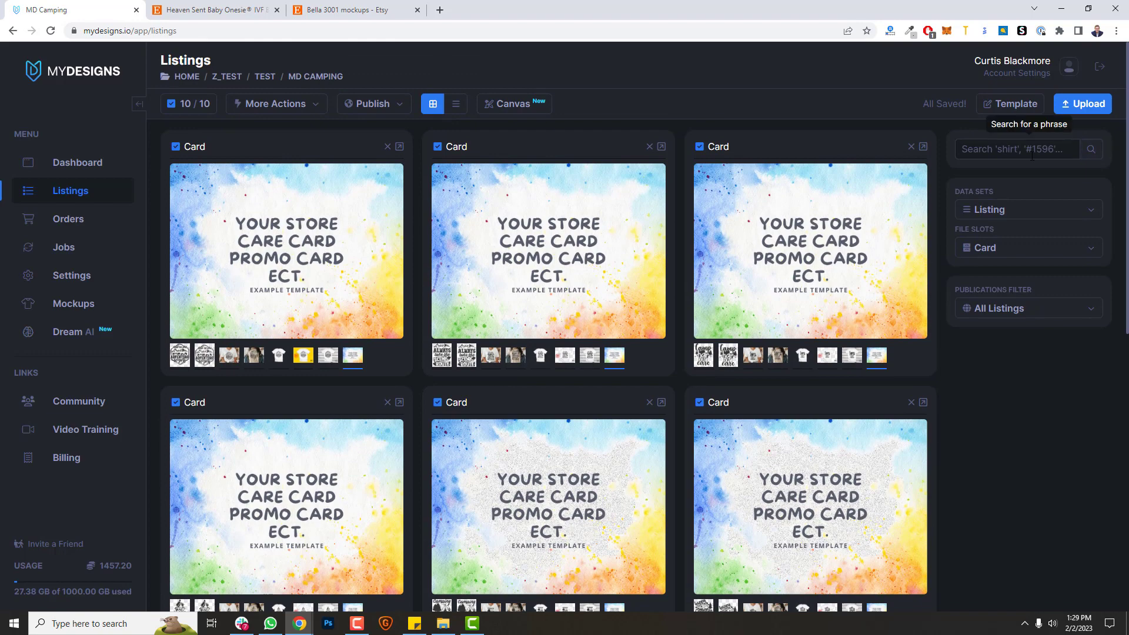
Reopen the Canvas editor showing #85004's Adventure Begins design on the 4500×5400 canvas.
click(514, 103)
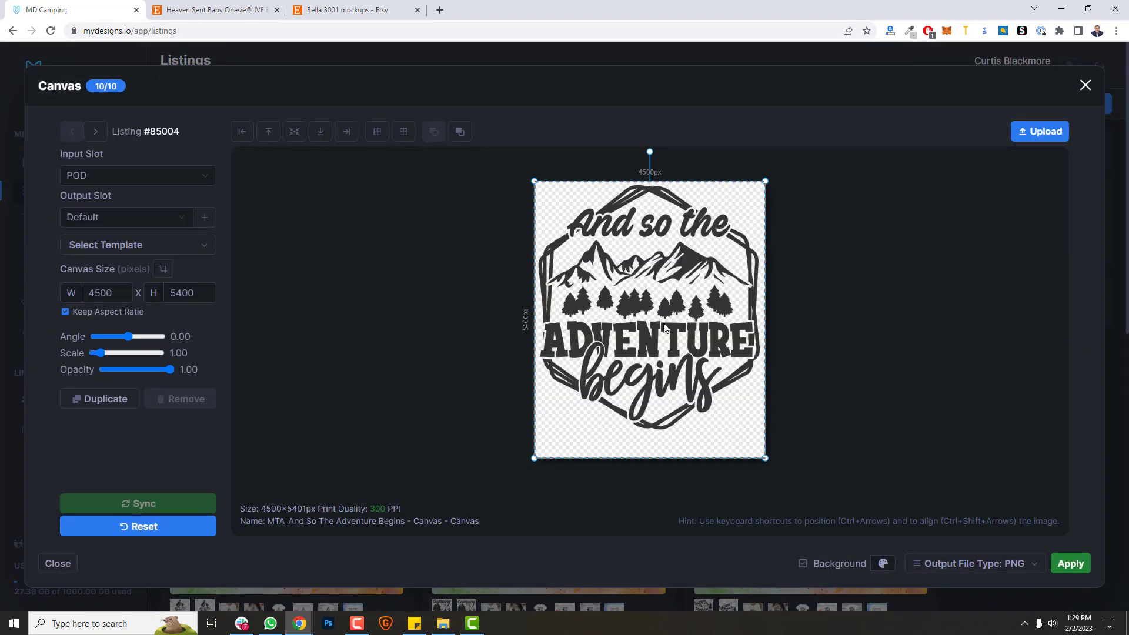